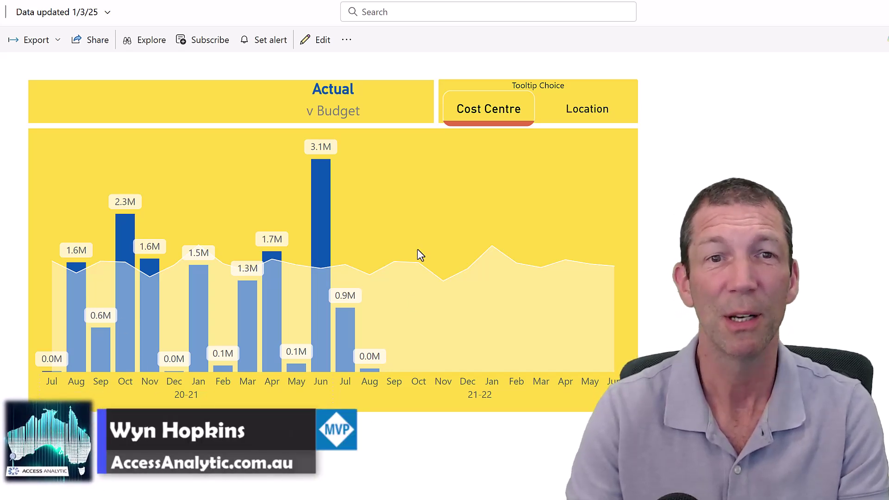
- Check the Jun bar's Cost Centre tooltip, then switch Tooltip Choice to Location and recheck Jun
{"action": "mouse_move", "coordinate": [319, 178]}
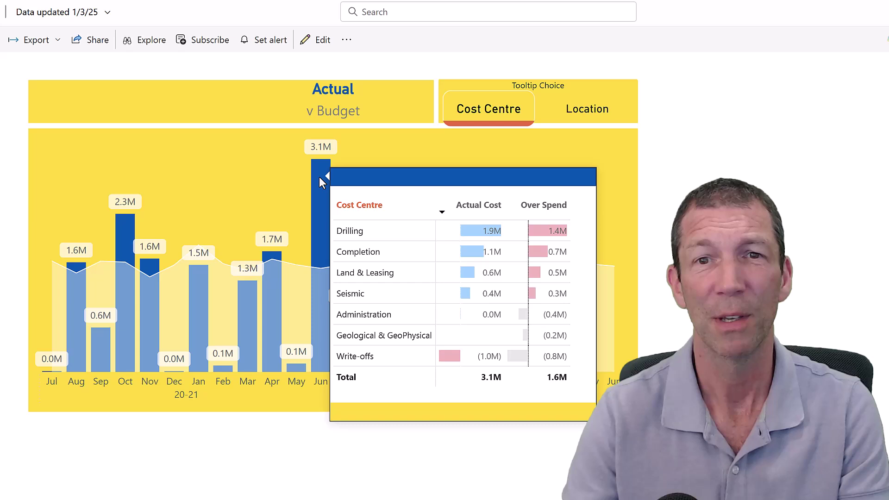
{"action": "left_click", "coordinate": [597, 120]}
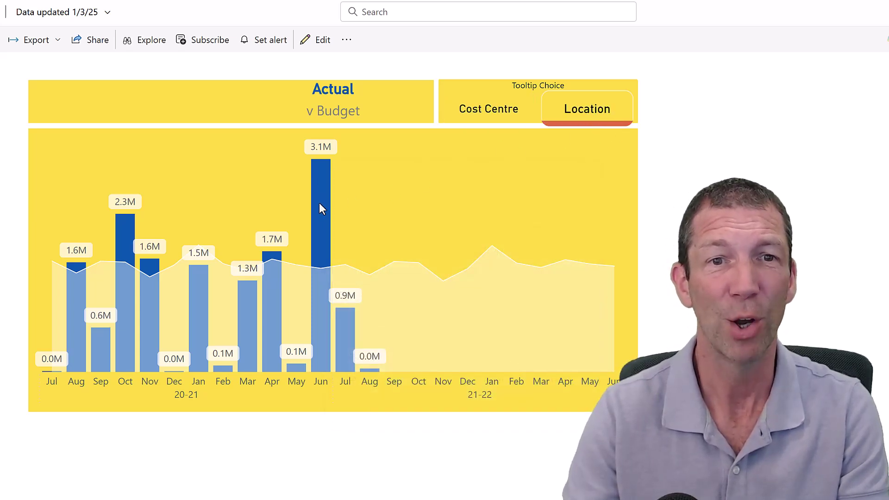
{"action": "mouse_move", "coordinate": [319, 204]}
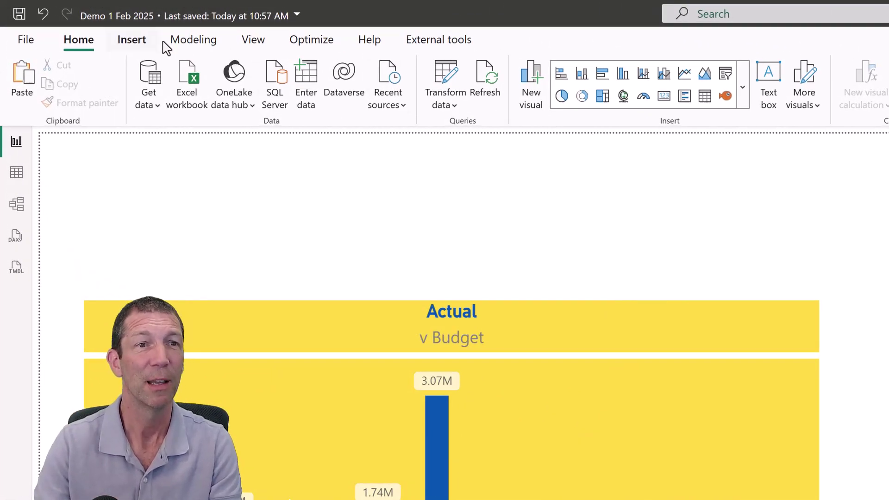
- Start a new Fields parameter from the Modeling tab's New parameter menu
{"action": "left_click", "coordinate": [184, 44]}
{"action": "left_click", "coordinate": [430, 112]}
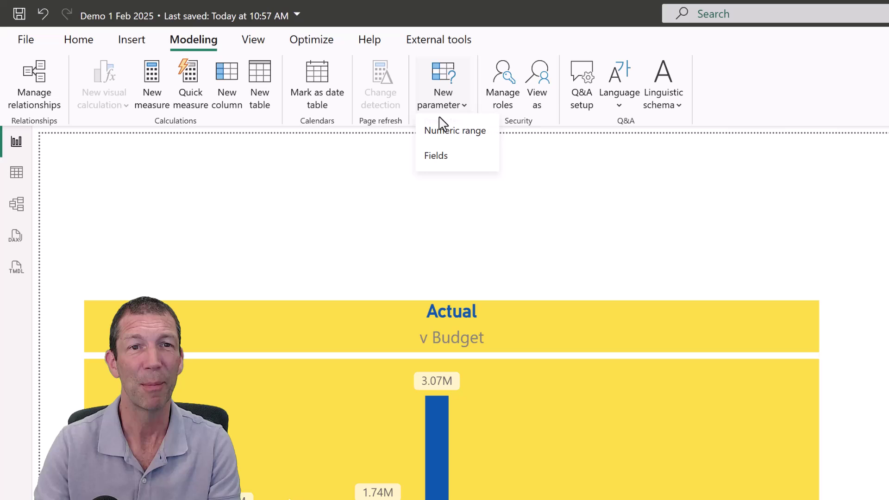
{"action": "left_click", "coordinate": [447, 160]}
- Rename the new parameter to TooltipSelection
{"action": "left_click", "coordinate": [603, 338]}
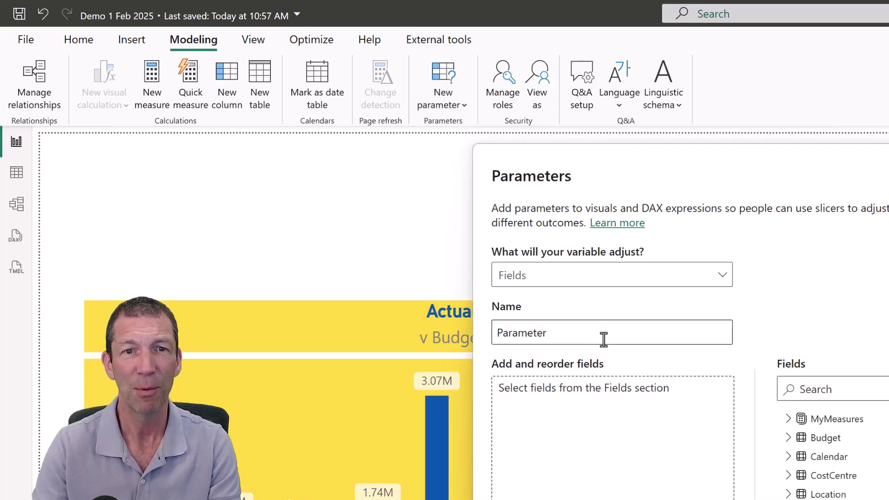
{"action": "double_click", "coordinate": [604, 338]}
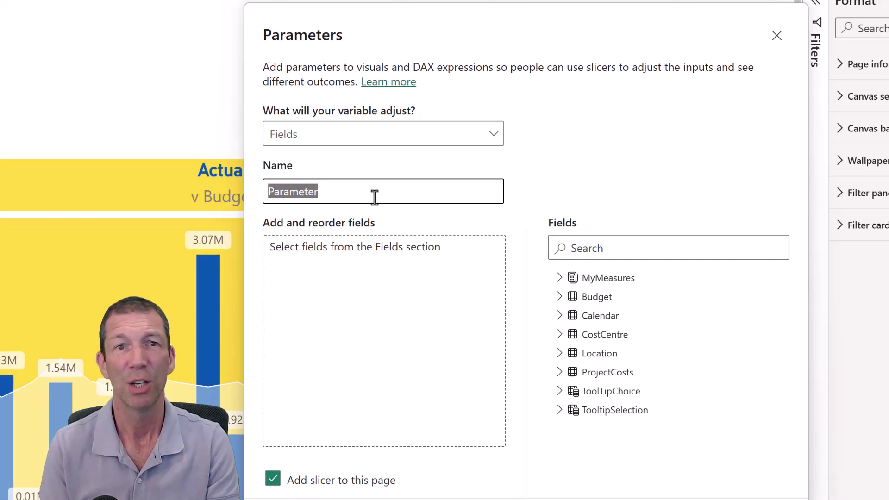
{"action": "type", "text": "TooltipSelection"}
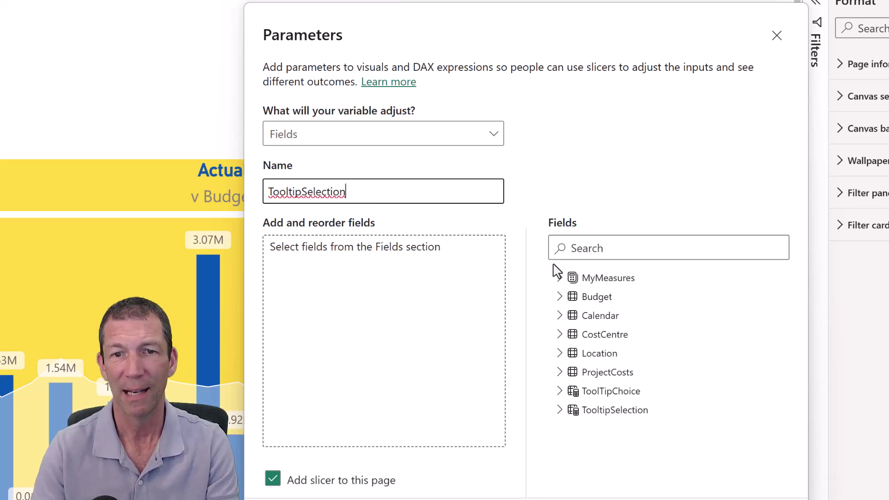
- Add Cost Centre Name, Location Name and City, then create the parameter with its slicer
{"action": "left_click", "coordinate": [559, 335]}
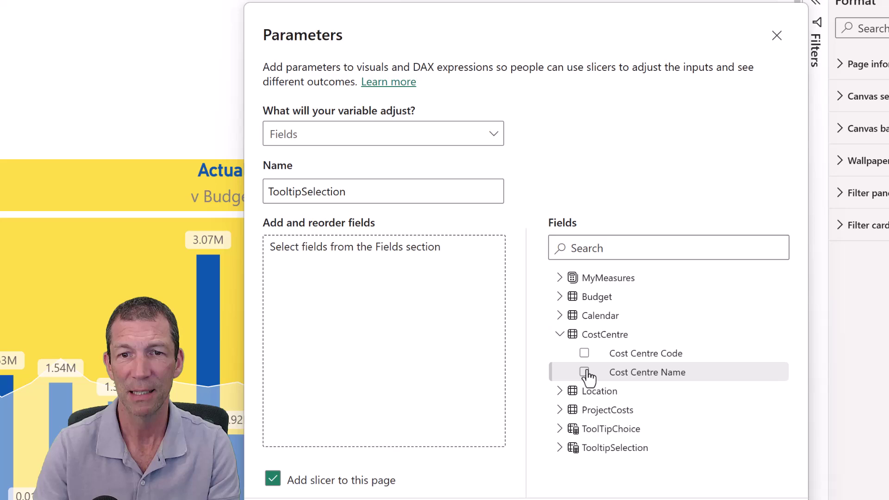
{"action": "left_click", "coordinate": [584, 372]}
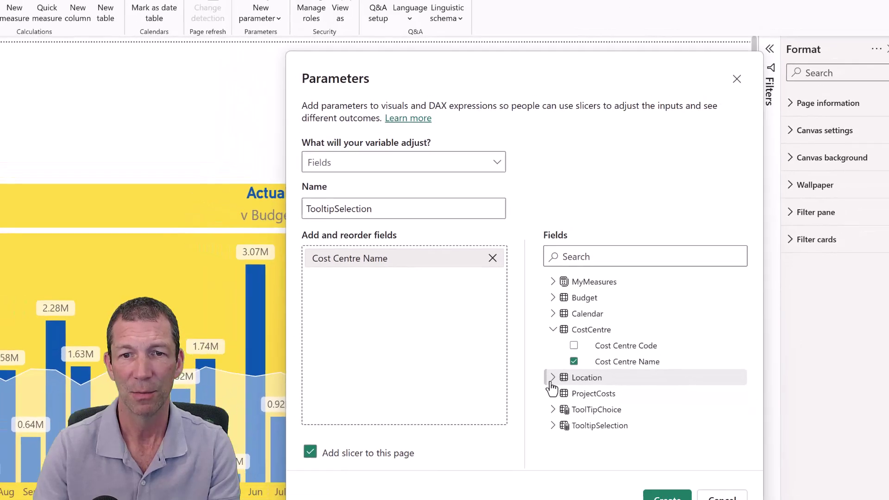
{"action": "left_click", "coordinate": [552, 378]}
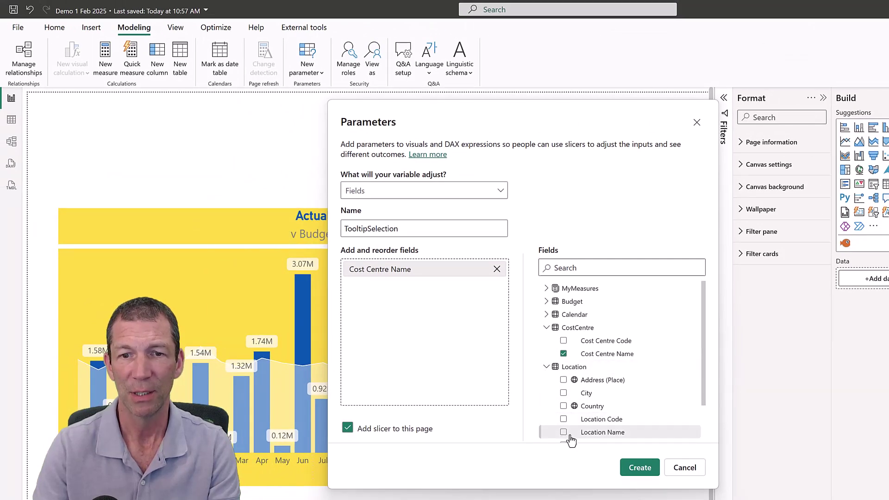
{"action": "left_click", "coordinate": [563, 434]}
{"action": "scroll", "coordinate": [601, 394], "scroll_direction": "down", "scroll_amount": 1}
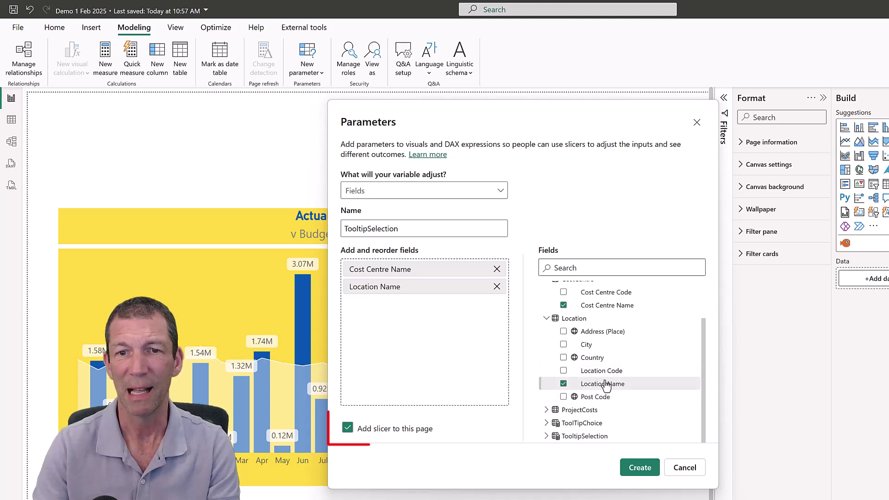
{"action": "left_click", "coordinate": [564, 344]}
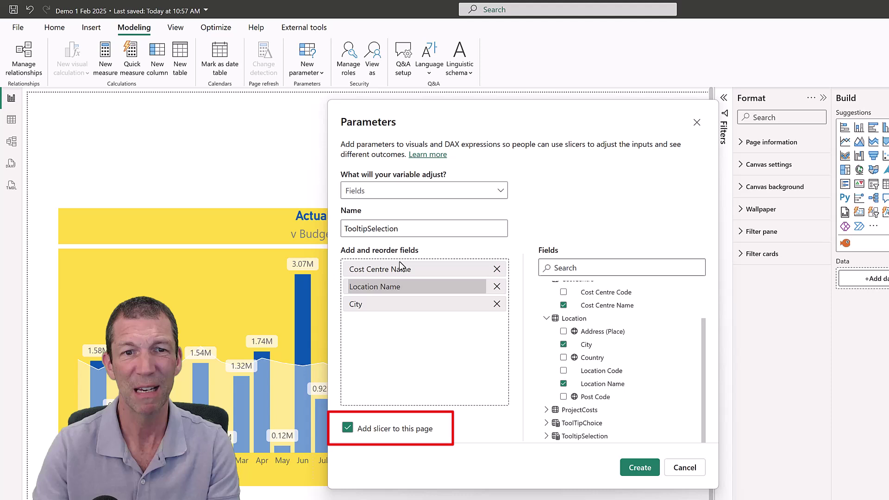
{"action": "left_click", "coordinate": [639, 470]}
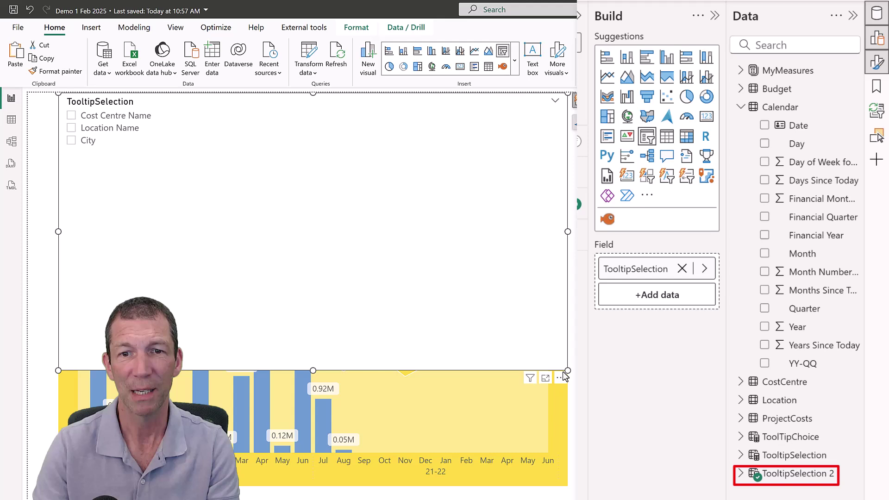
- Shrink the TooltipSelection slicer to a shorter box and change it to a Tile slicer
{"action": "left_click_drag", "start_coordinate": [565, 369], "coordinate": [384, 176]}
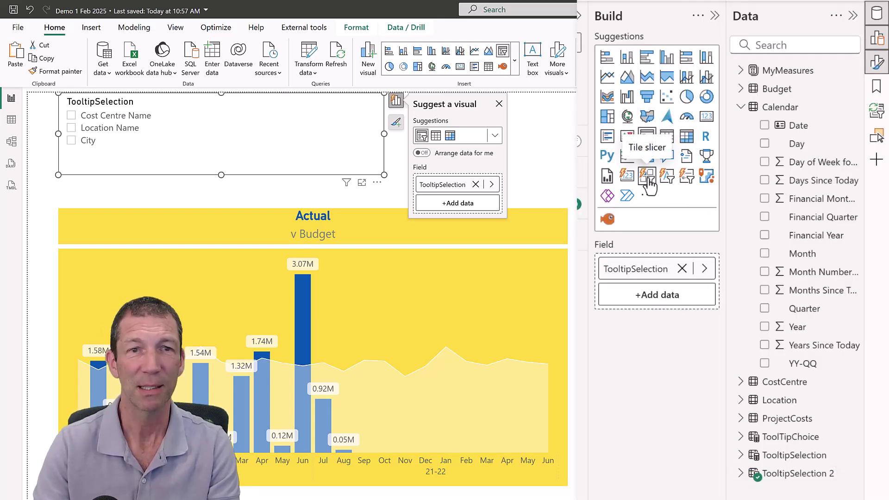
{"action": "left_click", "coordinate": [649, 179]}
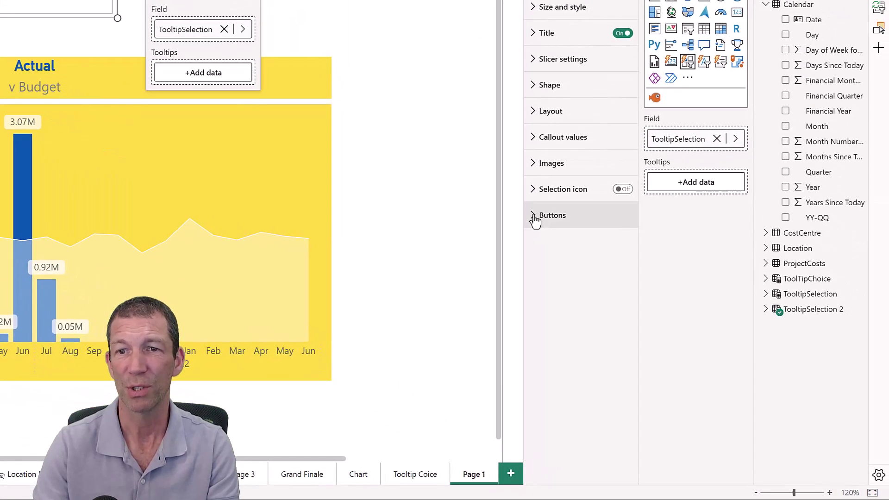
- Turn on the button accent bar for the Selected tile state
{"action": "left_click", "coordinate": [535, 222]}
{"action": "scroll", "coordinate": [554, 212], "scroll_direction": "down", "scroll_amount": 2}
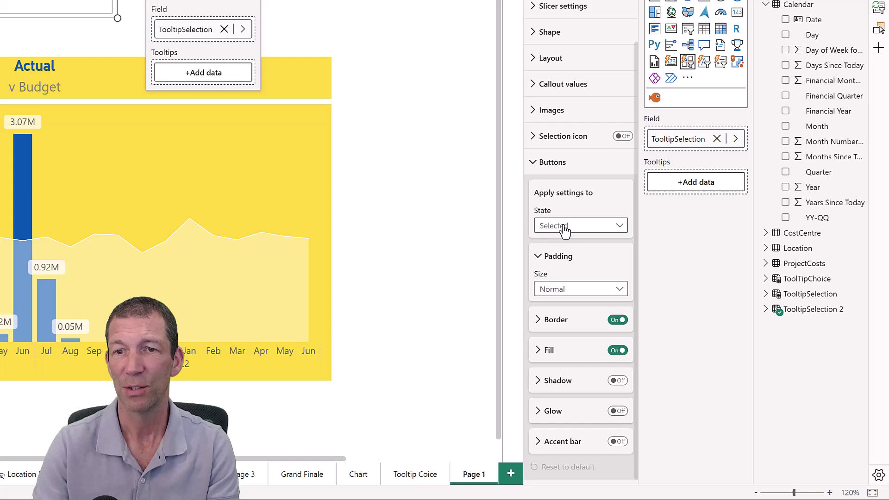
{"action": "left_click", "coordinate": [586, 226]}
{"action": "left_click", "coordinate": [562, 226]}
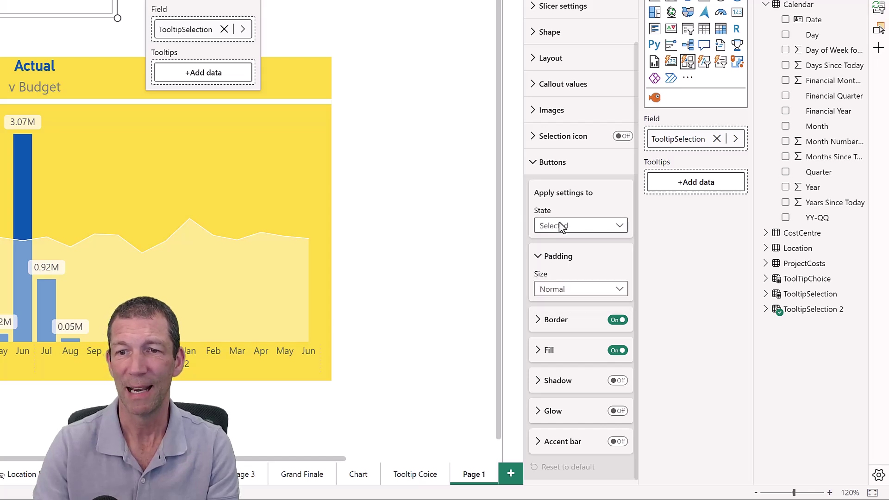
{"action": "left_click", "coordinate": [560, 443]}
{"action": "left_click", "coordinate": [618, 316]}
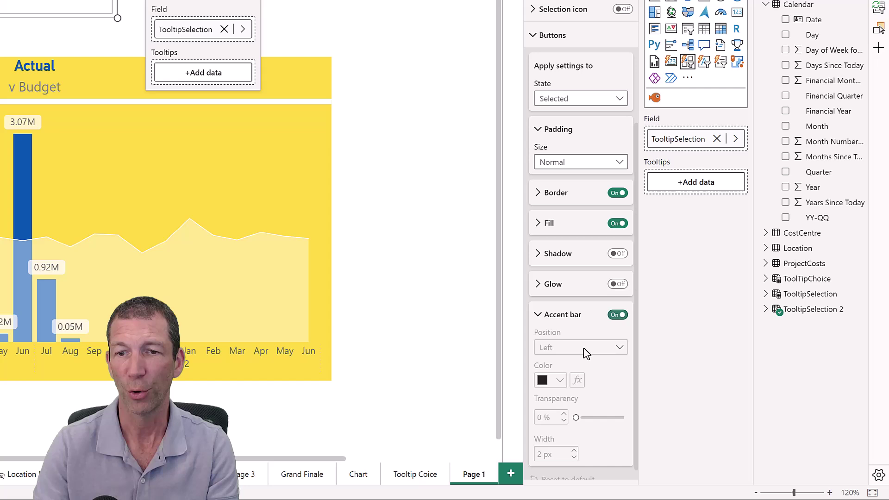
- Place the accent bar at the bottom in orange-red and remove the selected-tile fill
{"action": "scroll", "coordinate": [569, 363], "scroll_direction": "down", "scroll_amount": 1}
{"action": "left_click", "coordinate": [576, 337]}
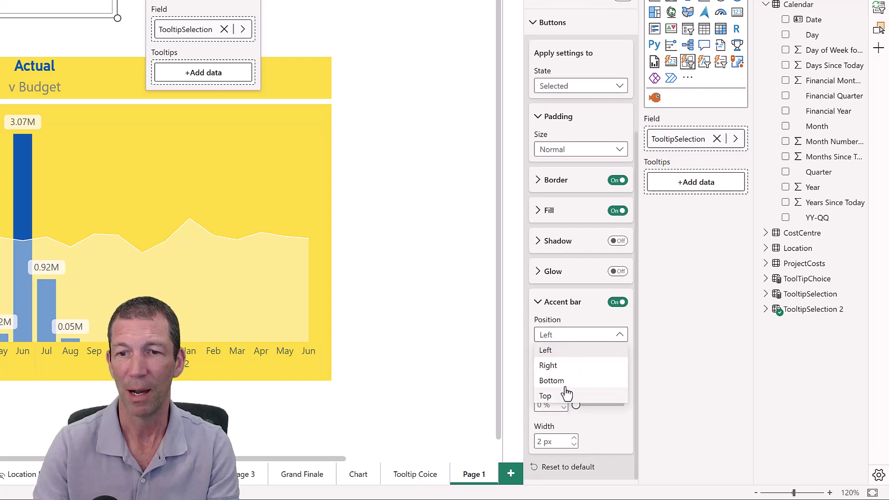
{"action": "left_click", "coordinate": [568, 380]}
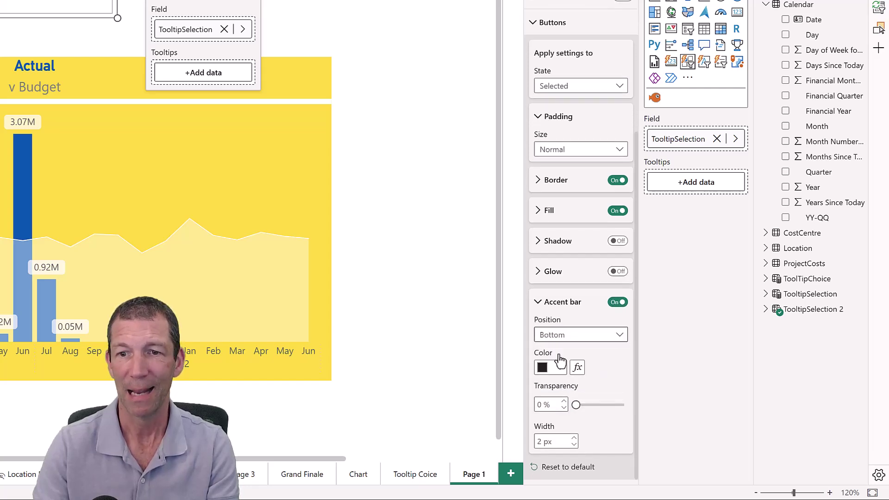
{"action": "left_click", "coordinate": [560, 369]}
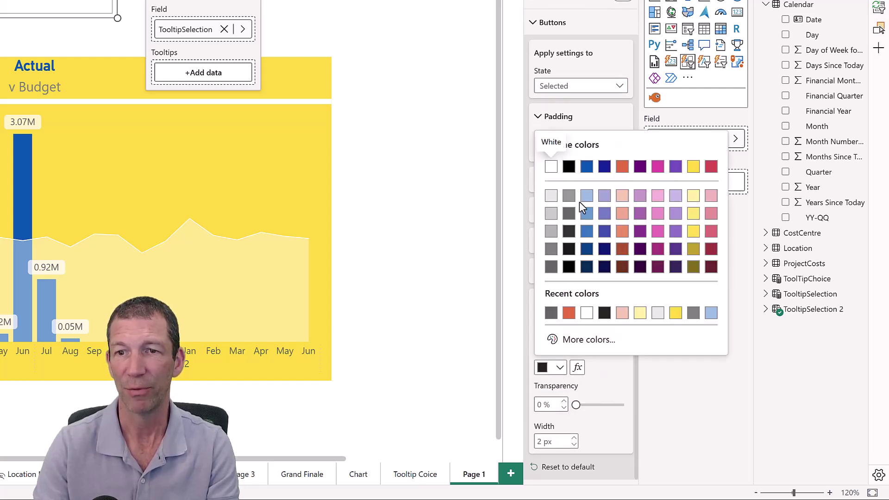
{"action": "left_click", "coordinate": [619, 176]}
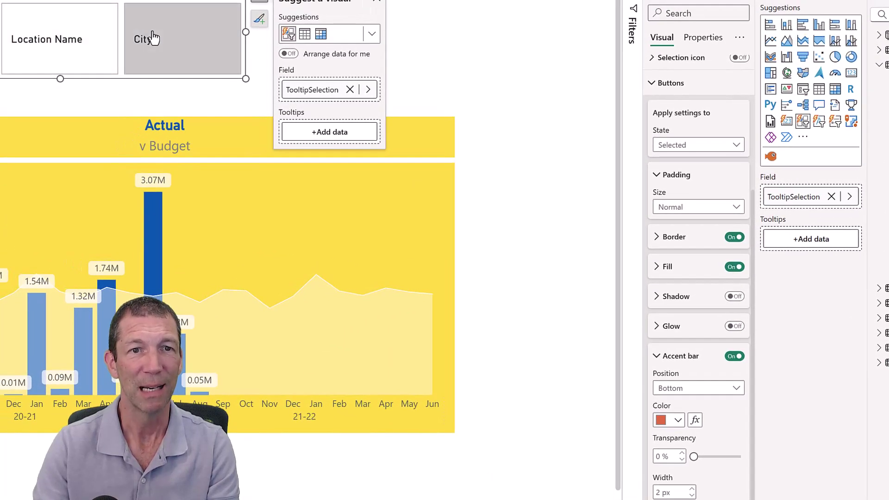
{"action": "left_click", "coordinate": [153, 38]}
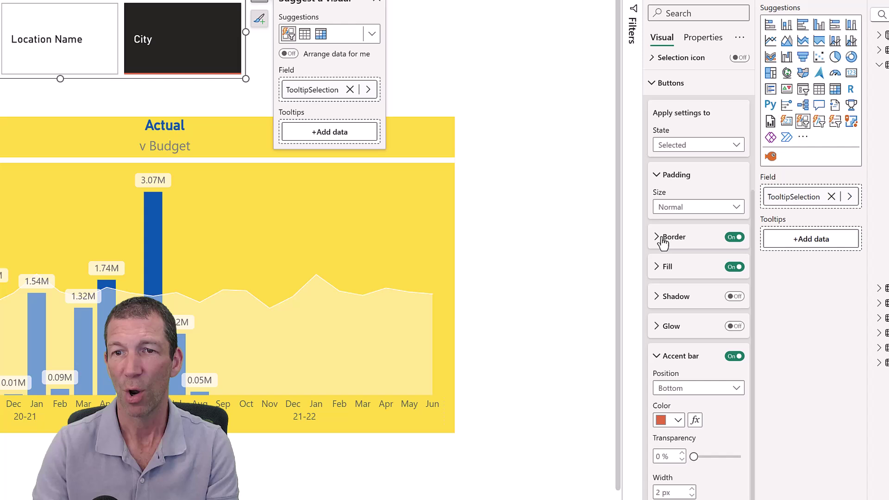
{"action": "left_click", "coordinate": [736, 268]}
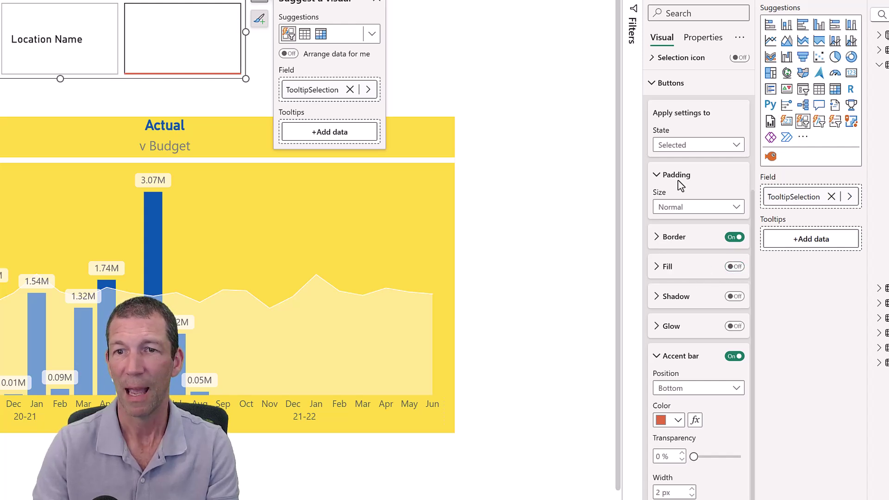
- Make the selected-state callout value text black
{"action": "scroll", "coordinate": [681, 185], "scroll_direction": "up", "scroll_amount": 4}
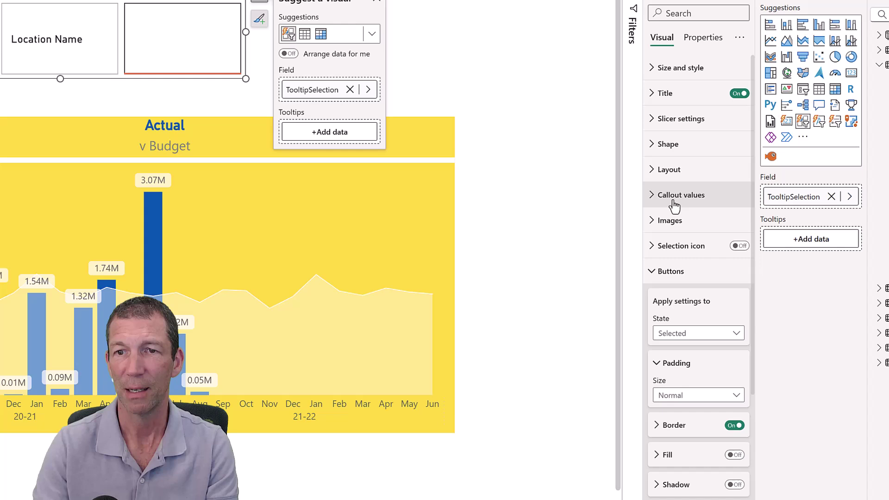
{"action": "left_click", "coordinate": [674, 197]}
{"action": "left_click", "coordinate": [693, 258]}
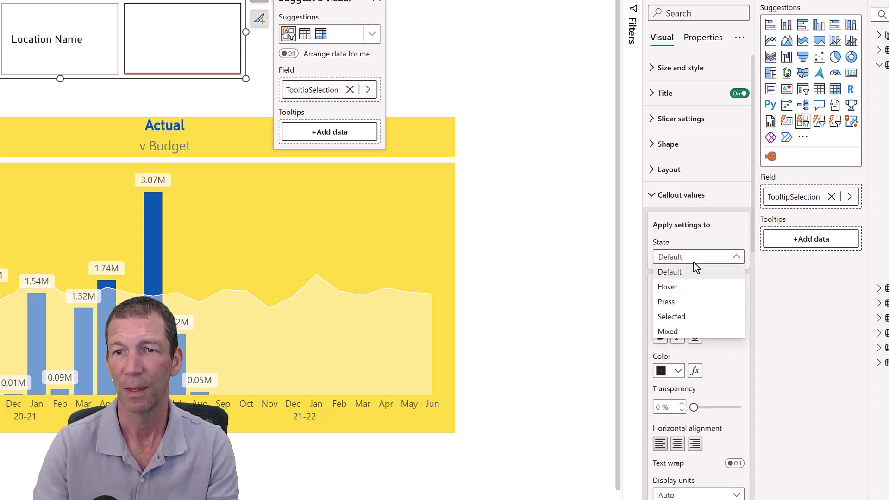
{"action": "left_click", "coordinate": [688, 318]}
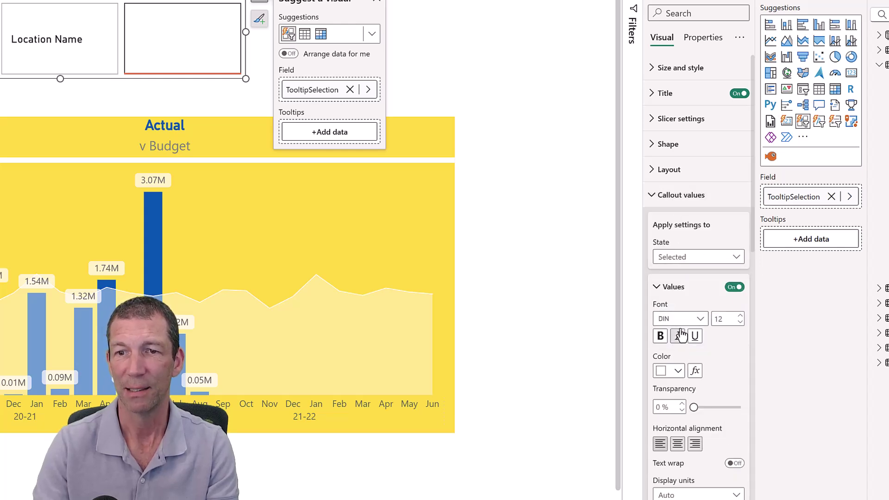
{"action": "left_click", "coordinate": [677, 372]}
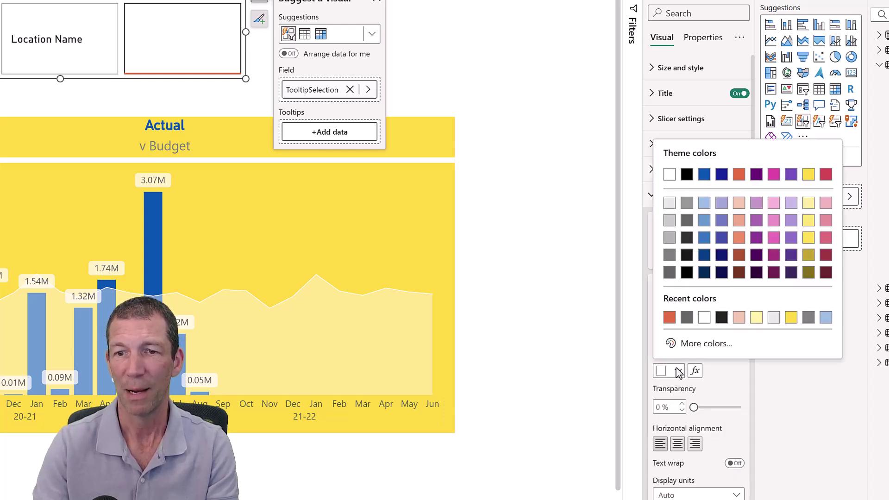
{"action": "left_click", "coordinate": [686, 174]}
- Thicken the accent bar to 7 px and make the slicer shorter
{"action": "scroll", "coordinate": [688, 363], "scroll_direction": "down", "scroll_amount": 5}
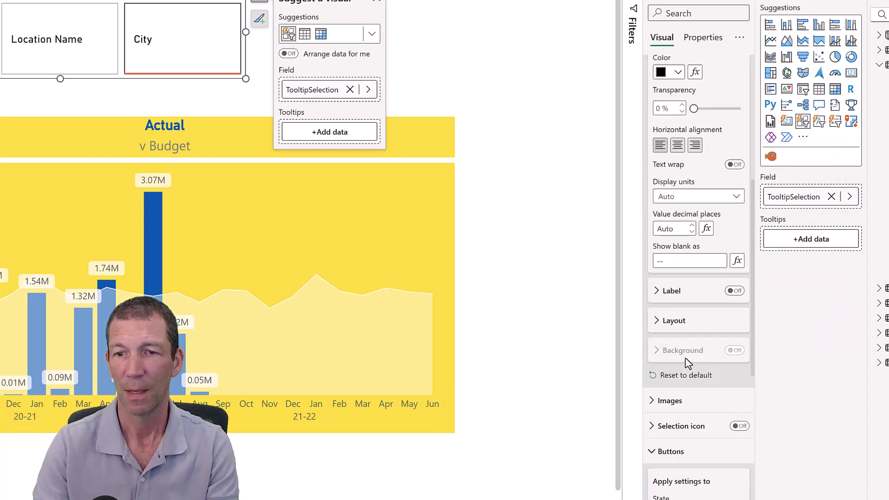
{"action": "scroll", "coordinate": [688, 363], "scroll_direction": "down", "scroll_amount": 8}
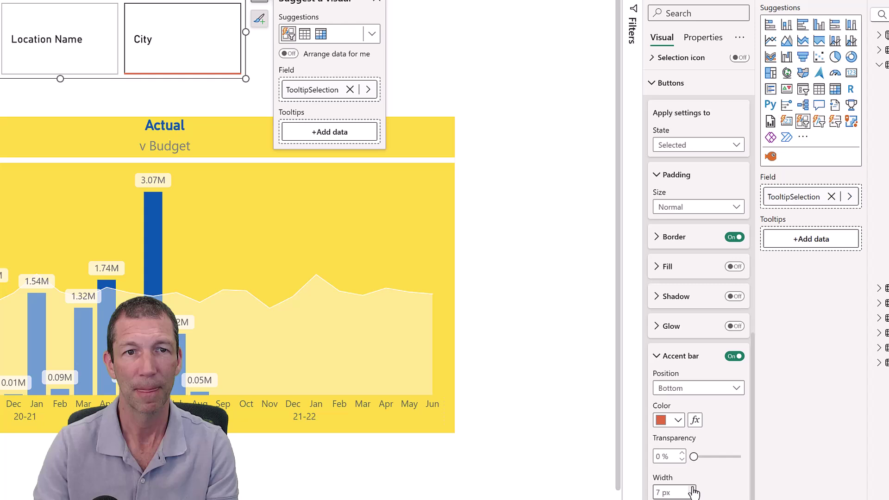
{"action": "key", "text": "Return"}
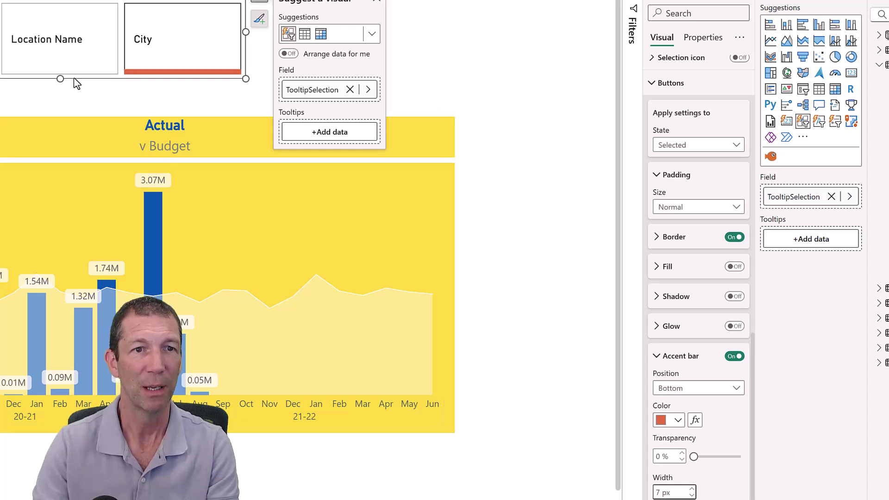
{"action": "left_click_drag", "start_coordinate": [60, 76], "coordinate": [56, 44]}
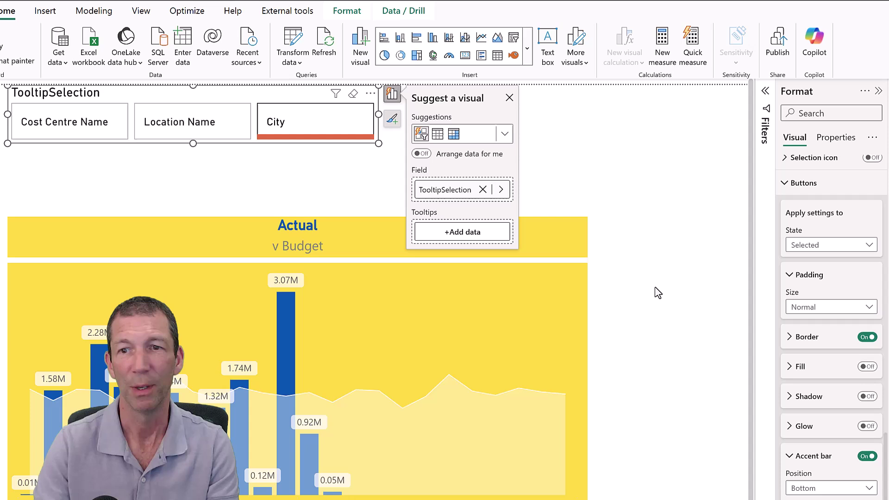
{"action": "left_click", "coordinate": [625, 268]}
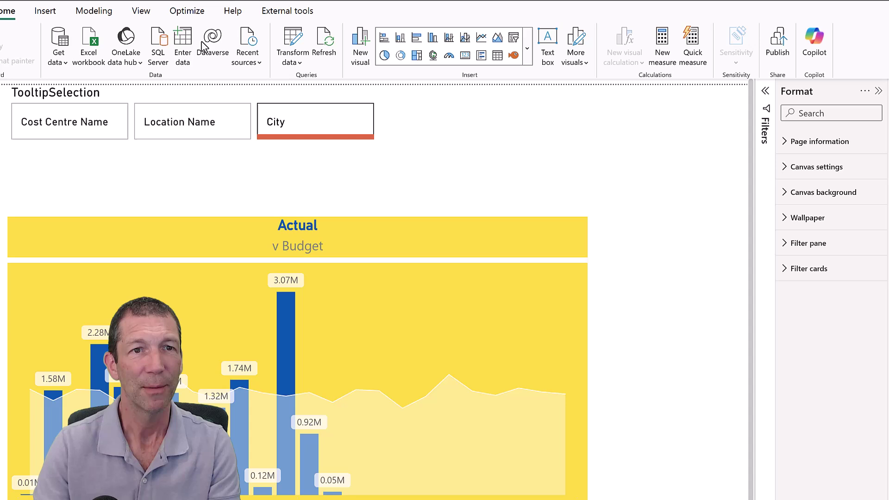
- Turn off the TooltipSelection slicer's title and resize its height to fit the buttons
{"action": "left_click", "coordinate": [208, 103]}
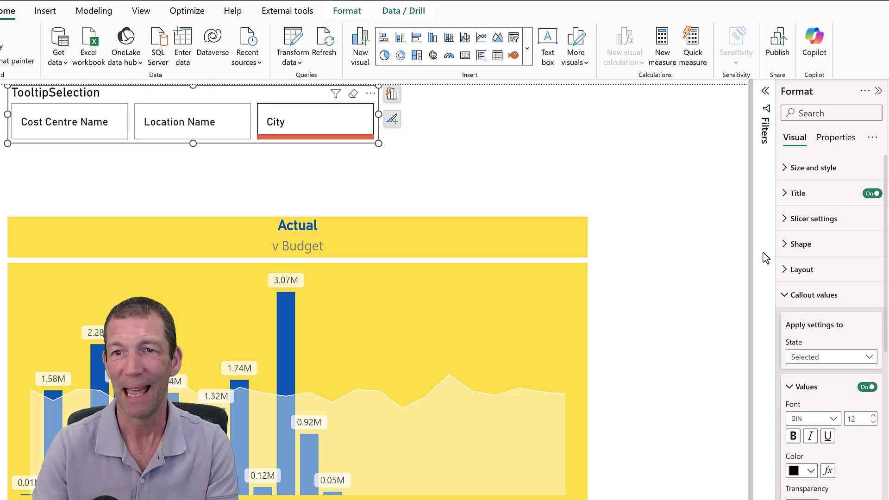
{"action": "left_click", "coordinate": [865, 194]}
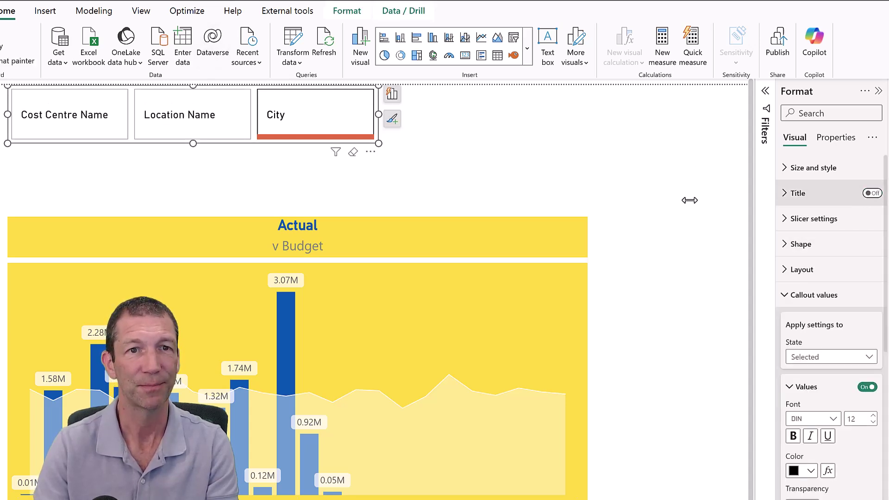
{"action": "left_click_drag", "start_coordinate": [193, 142], "coordinate": [157, 208]}
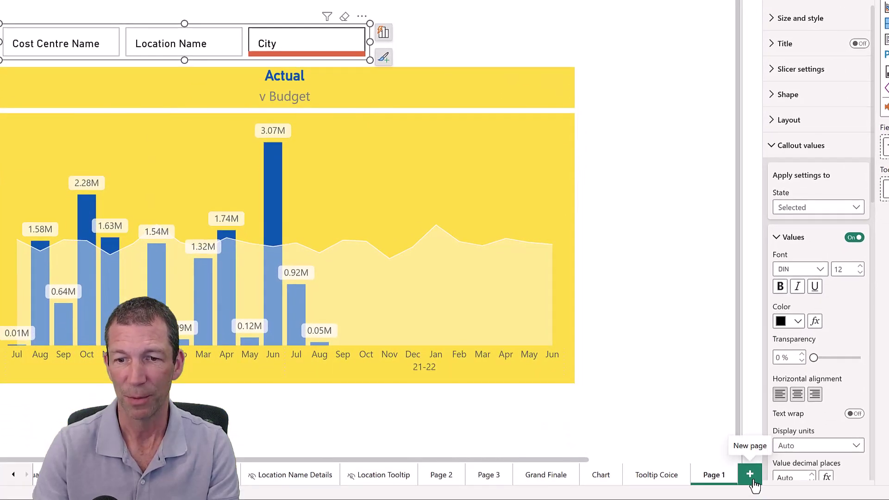
- Add a new blank page and rename Page 4 to 'Selected Tooltip'
{"action": "left_click", "coordinate": [750, 474]}
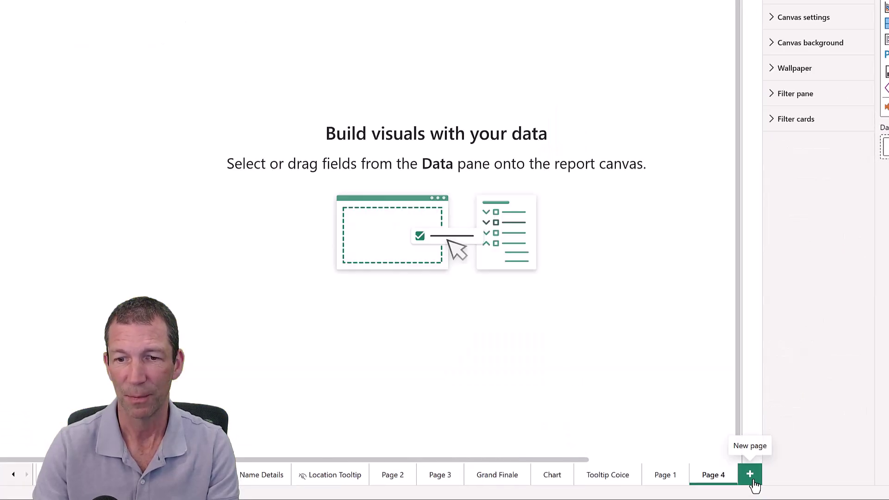
{"action": "double_click", "coordinate": [716, 477]}
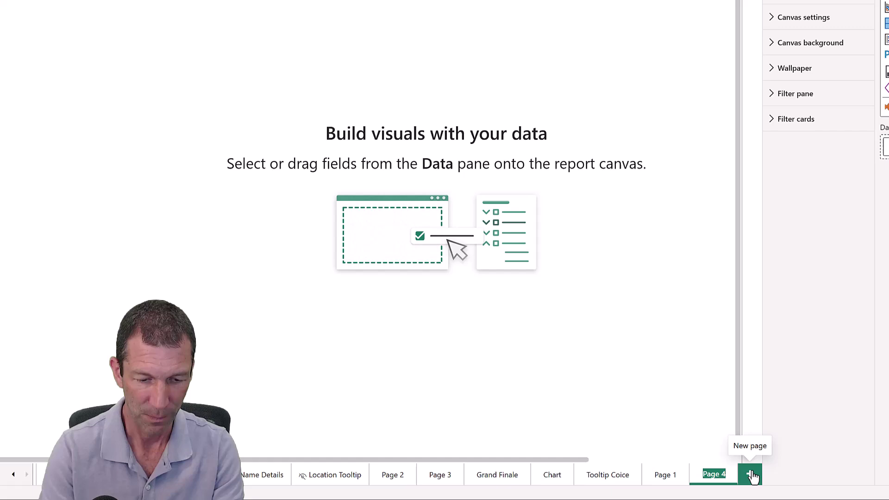
{"action": "type", "text": "Sel"}
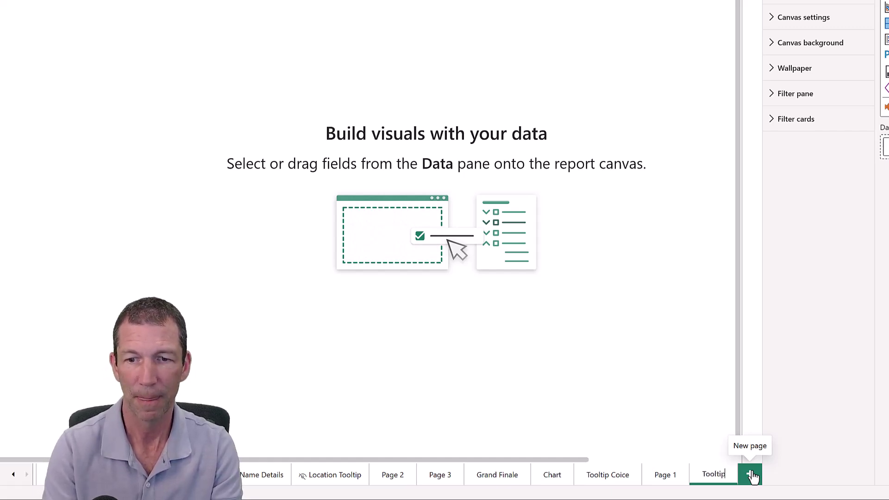
{"action": "type", "text": "ected Tooltip"}
{"action": "key", "text": "Return"}
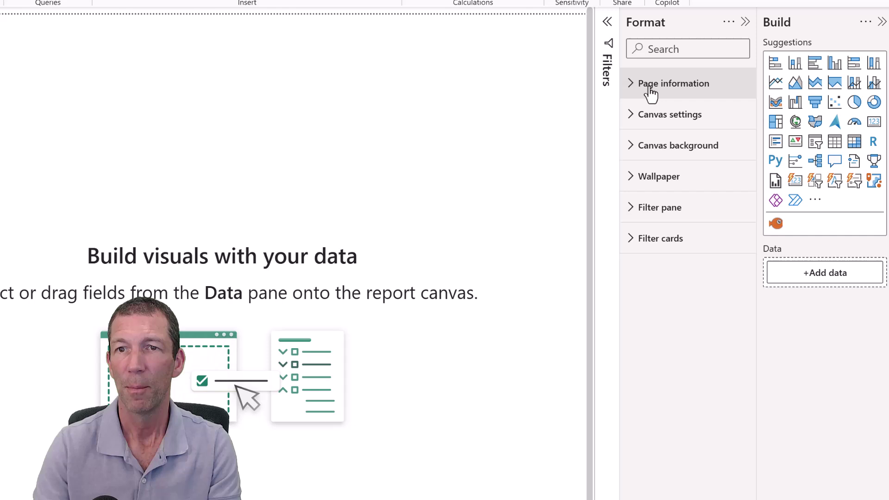
- Set the page type to Tooltip in Page information
{"action": "left_click", "coordinate": [639, 86]}
{"action": "left_click", "coordinate": [669, 132]}
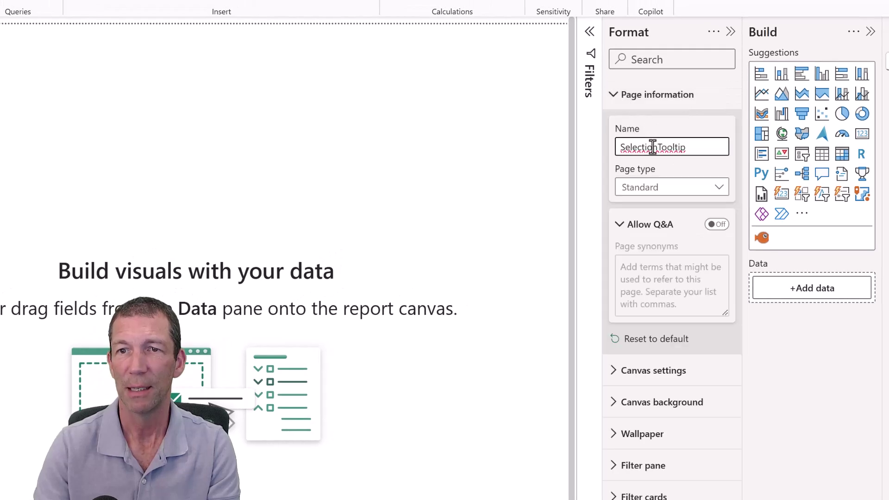
{"action": "left_click", "coordinate": [697, 187]}
{"action": "left_click", "coordinate": [683, 224]}
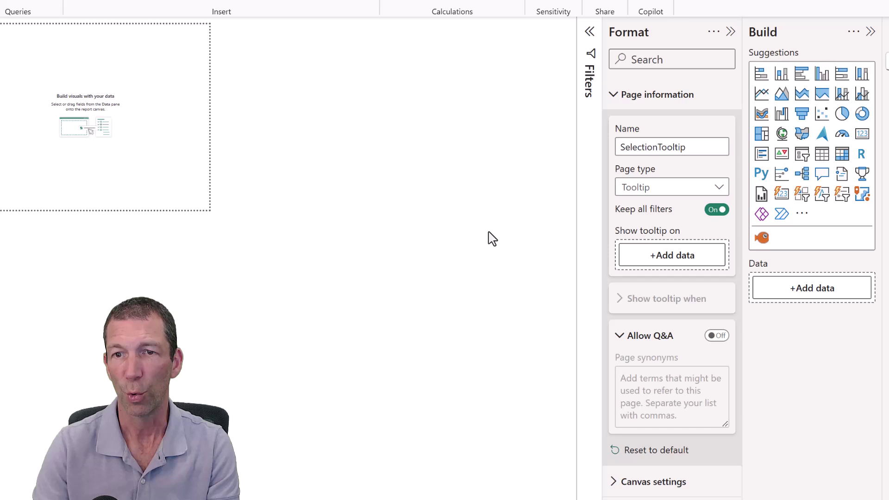
- Set the canvas to a Custom size of 400 px height and 350 px width
{"action": "left_click", "coordinate": [618, 483]}
{"action": "scroll", "coordinate": [657, 445], "scroll_direction": "down", "scroll_amount": 3}
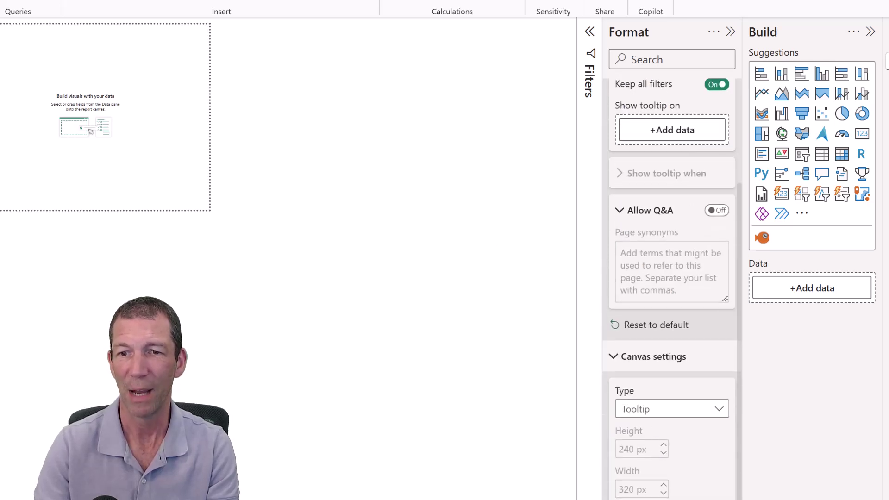
{"action": "left_click", "coordinate": [689, 414]}
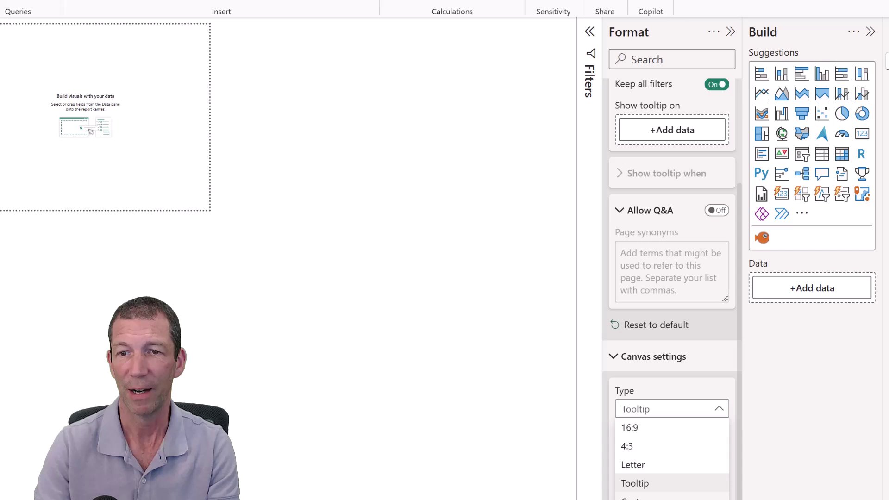
{"action": "left_click", "coordinate": [632, 498]}
{"action": "double_click", "coordinate": [620, 449]}
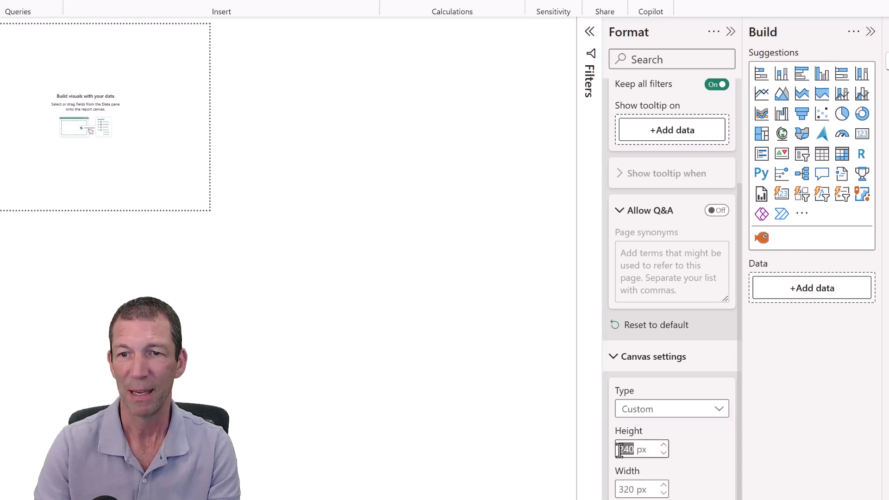
{"action": "type", "text": "400"}
{"action": "key", "text": "Tab"}
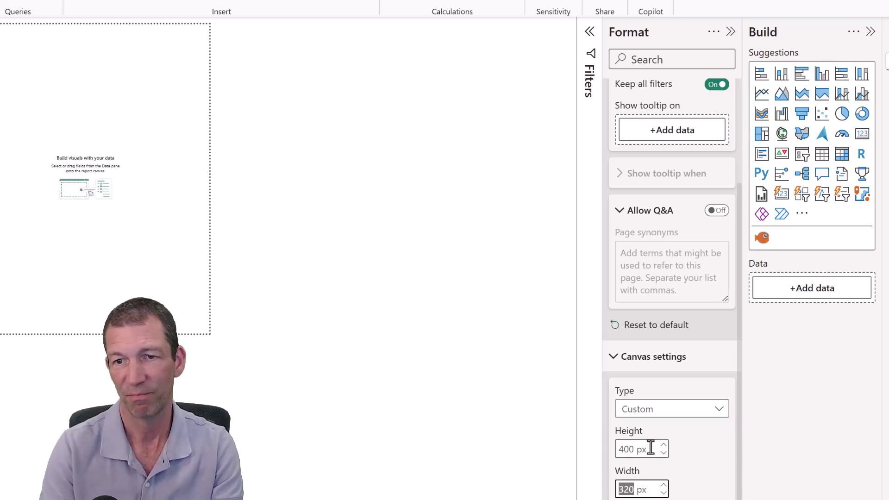
{"action": "type", "text": "35"}
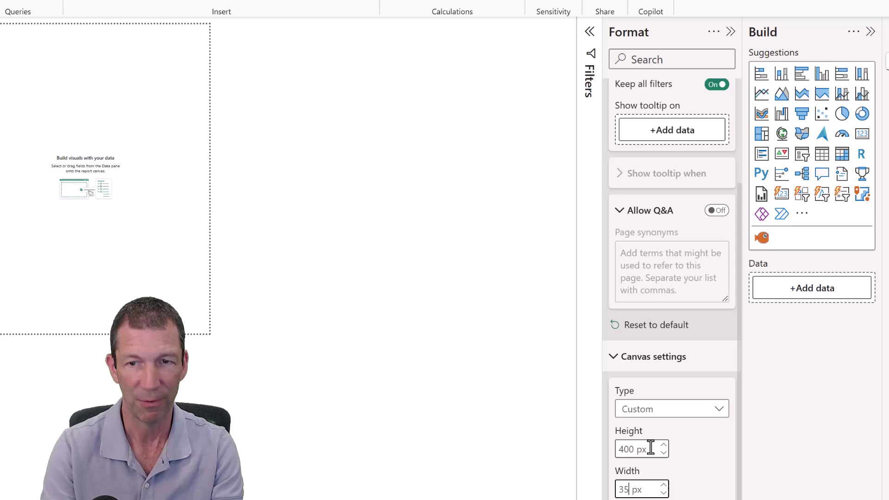
{"action": "type", "text": "0"}
{"action": "key", "text": "Return"}
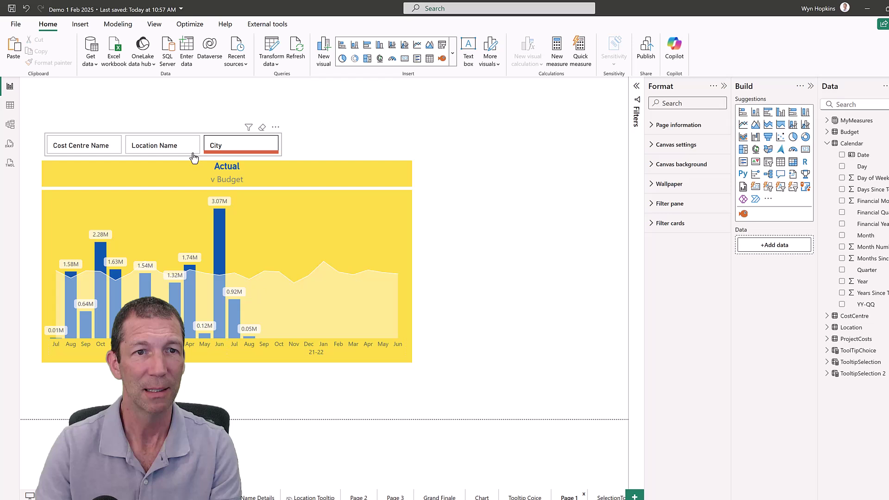
- Paste a synced copy of the TooltipSelection slicer onto the tooltip page
{"action": "left_click", "coordinate": [197, 156]}
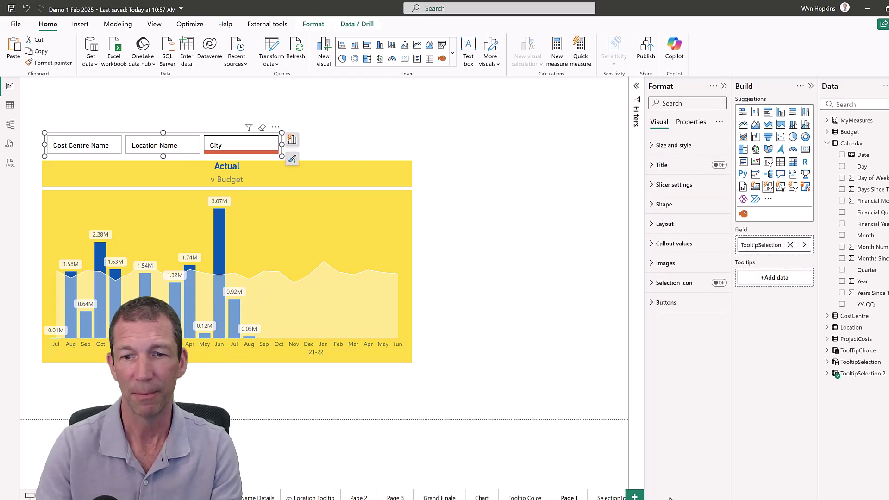
{"action": "left_click", "coordinate": [610, 497]}
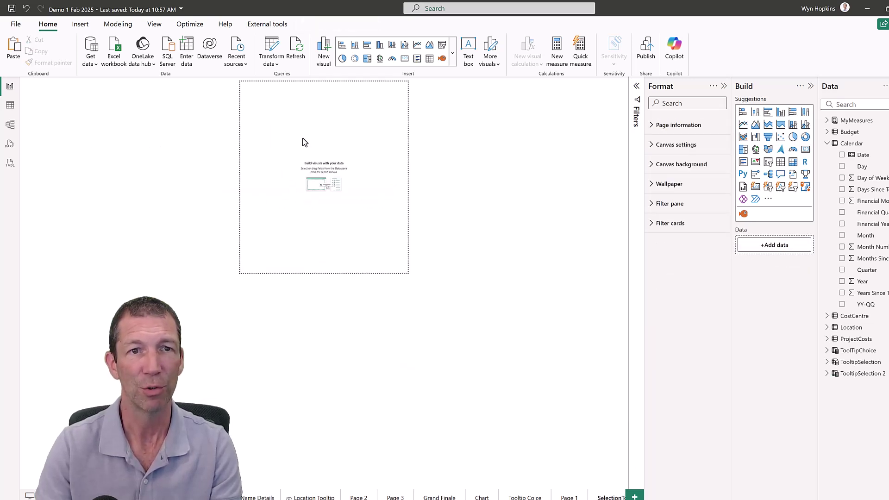
{"action": "key", "text": "ctrl+v"}
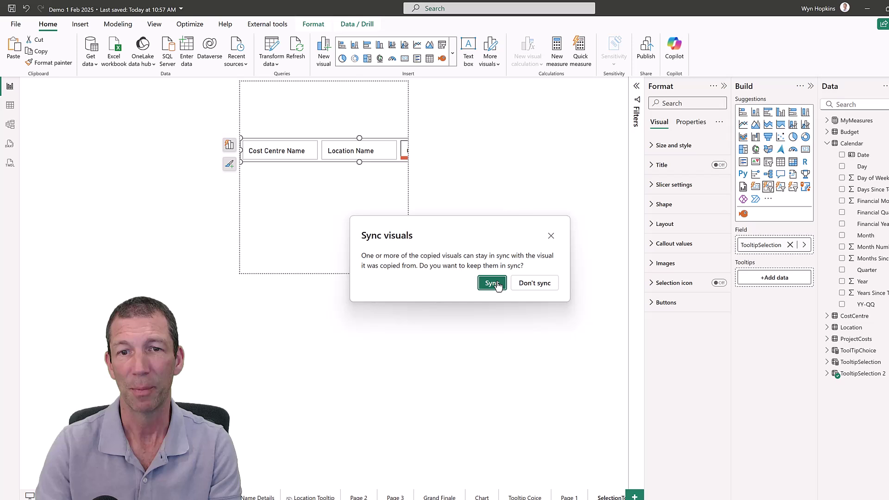
{"action": "left_click", "coordinate": [492, 283]}
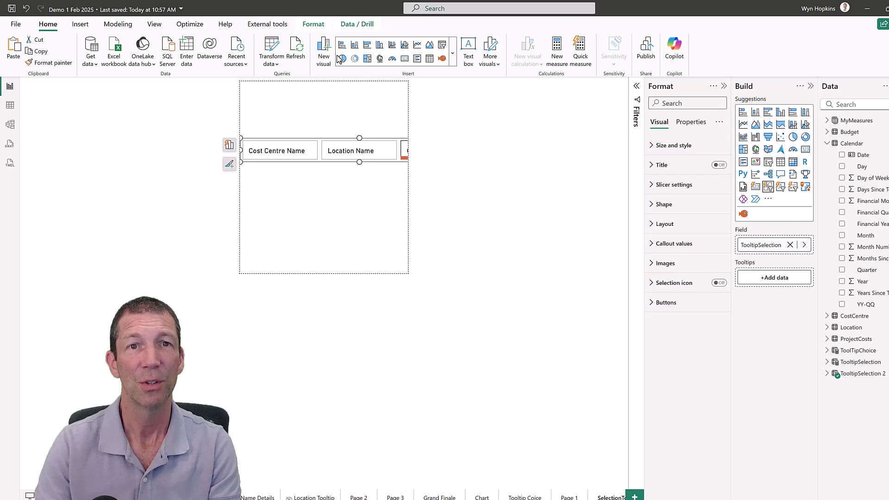
- In the Sync slicers pane, hide the slicer on SelectionTooltip while keeping it synced
{"action": "left_click", "coordinate": [154, 24]}
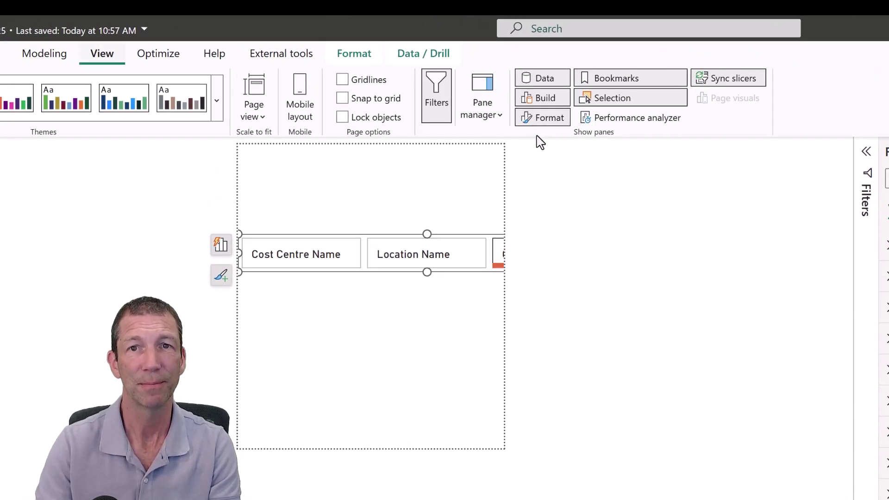
{"action": "left_click", "coordinate": [735, 80]}
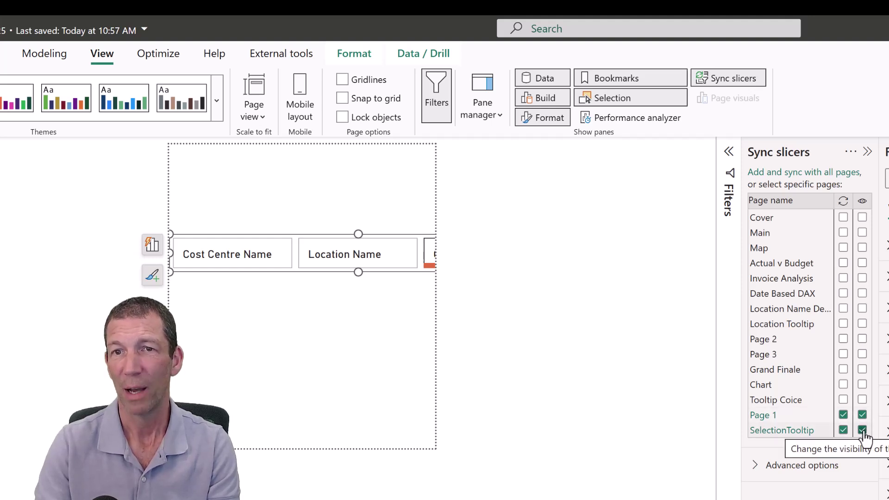
{"action": "left_click", "coordinate": [863, 431]}
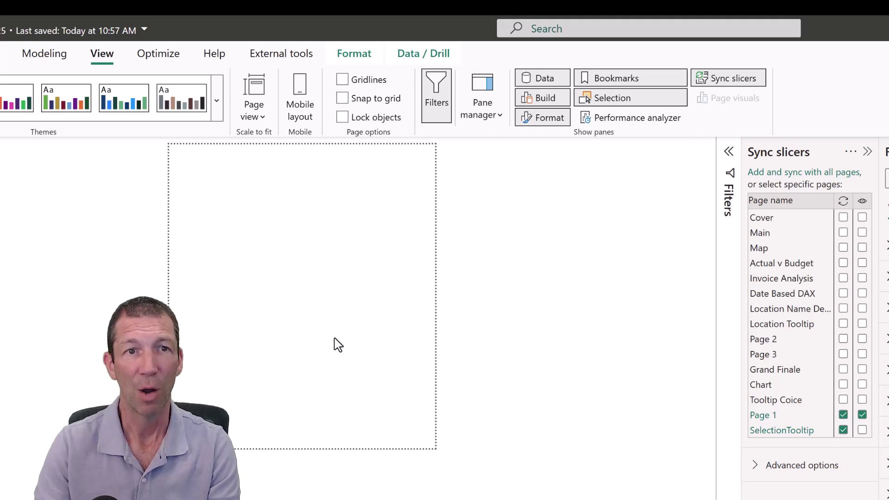
{"action": "left_click", "coordinate": [278, 277]}
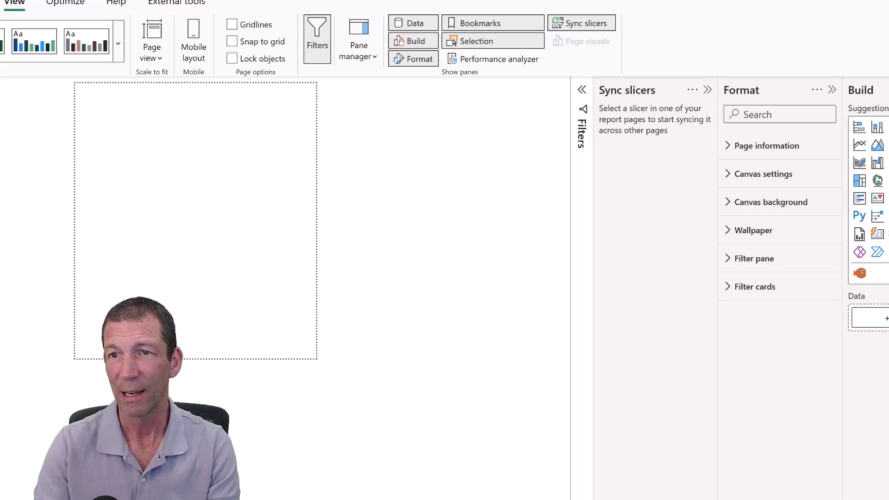
- Add a tall matrix with TooltipSelection from TooltipSelection 2 as rows, then pick Location Name
{"action": "left_click", "coordinate": [748, 126]}
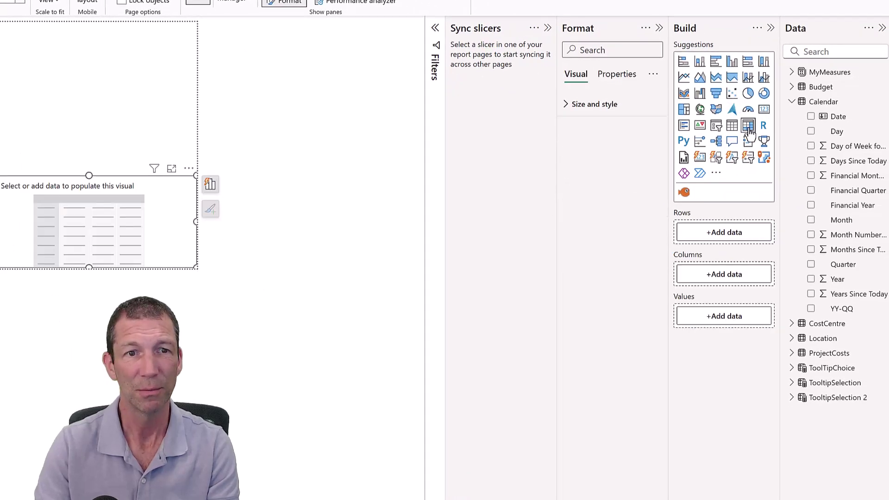
{"action": "left_click_drag", "start_coordinate": [90, 176], "coordinate": [88, 76]}
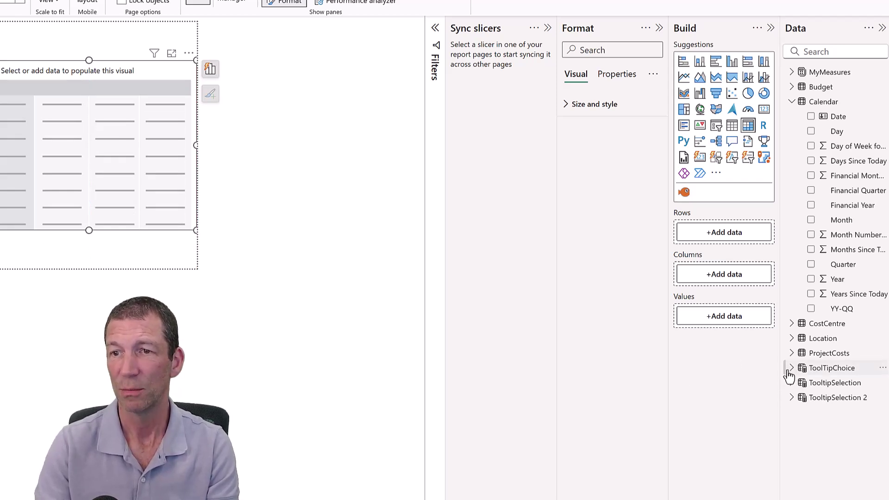
{"action": "left_click", "coordinate": [792, 398]}
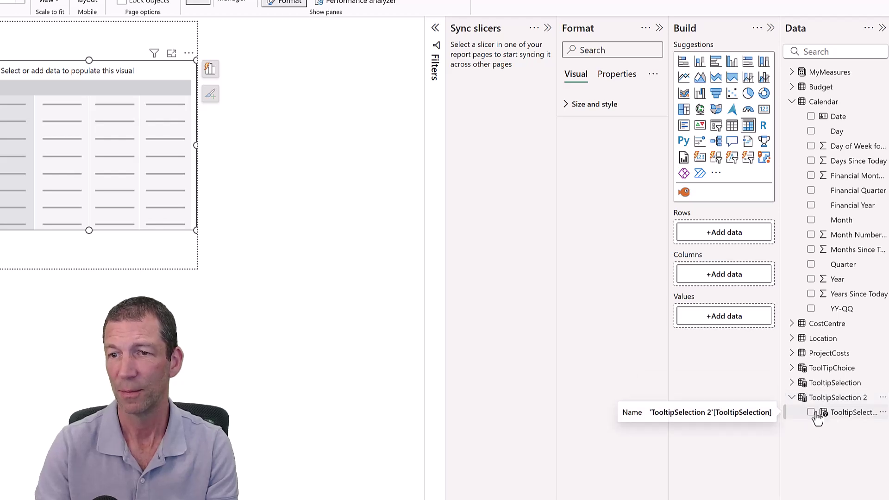
{"action": "left_click", "coordinate": [811, 412]}
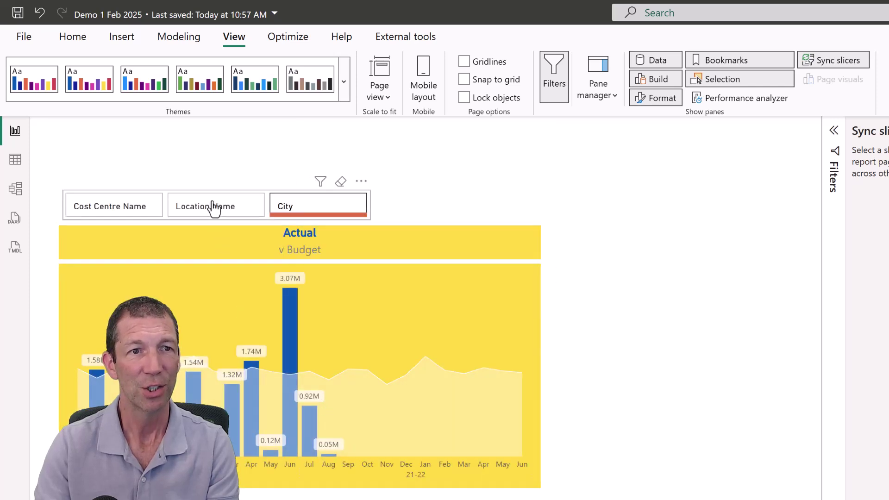
{"action": "left_click", "coordinate": [213, 209]}
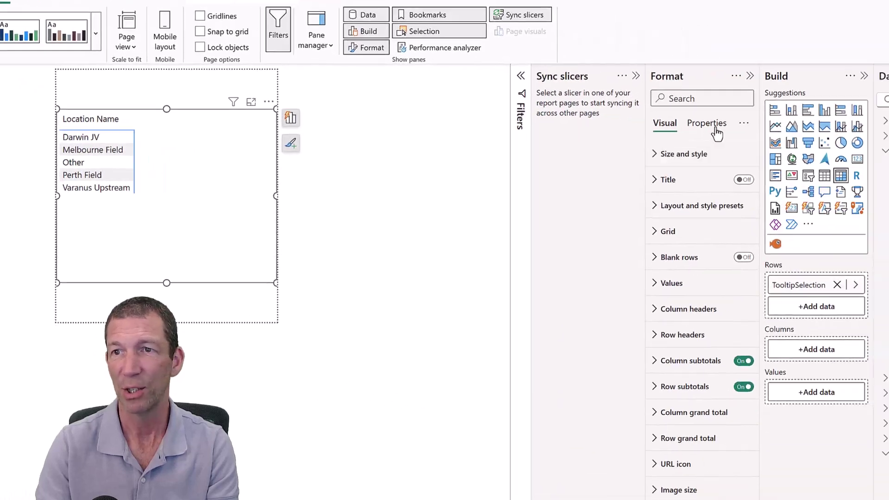
- Add the Actual Cost and Budget Cost measures from MyMeasures to the matrix values
{"action": "left_click", "coordinate": [808, 108]}
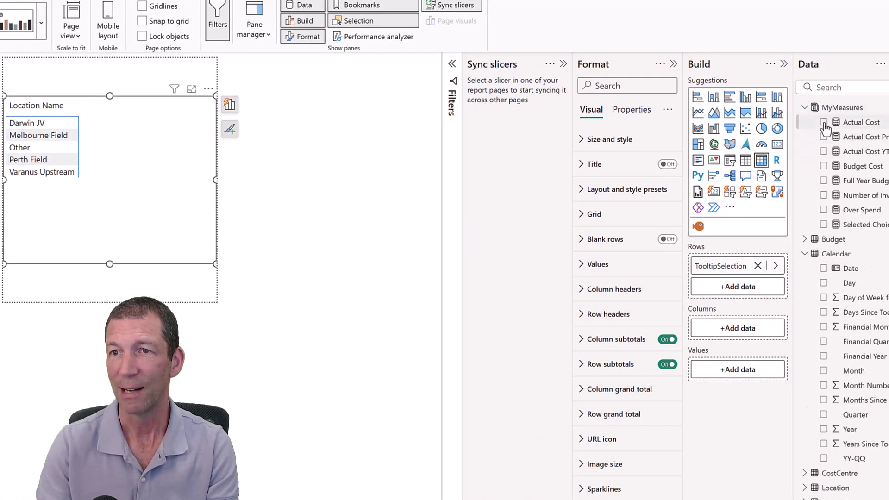
{"action": "left_click", "coordinate": [824, 123]}
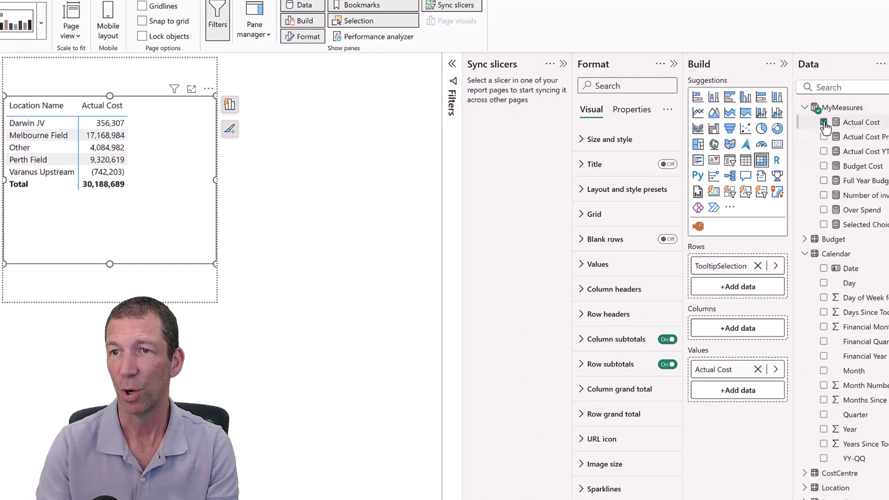
{"action": "left_click", "coordinate": [824, 166]}
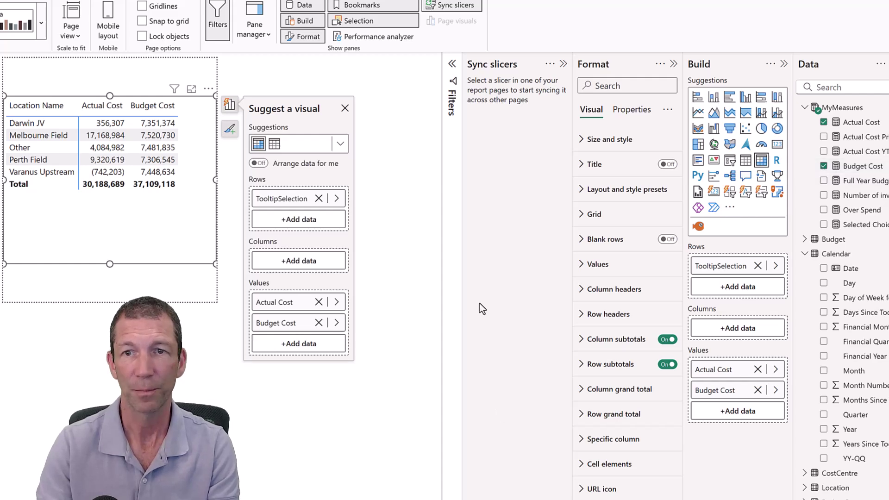
- Apply the Minimal layout and style preset to the matrix
{"action": "left_click", "coordinate": [581, 194]}
{"action": "left_click", "coordinate": [616, 233]}
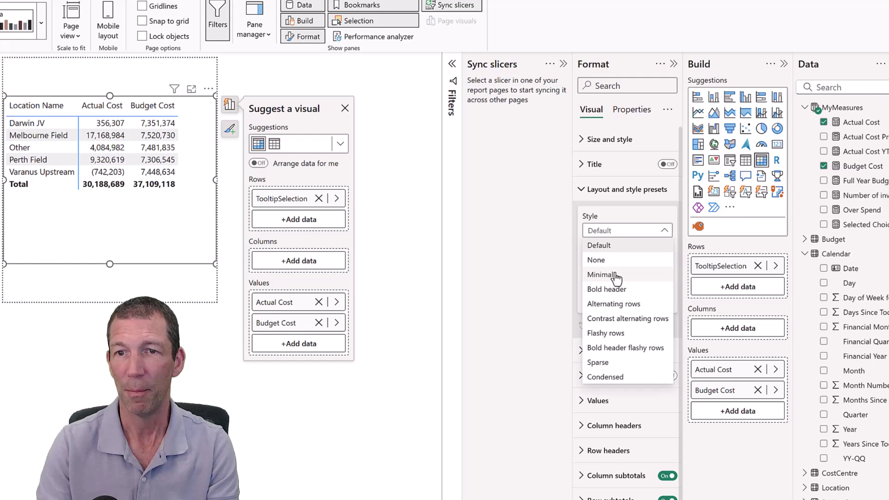
{"action": "left_click", "coordinate": [615, 275]}
{"action": "left_click", "coordinate": [615, 356]}
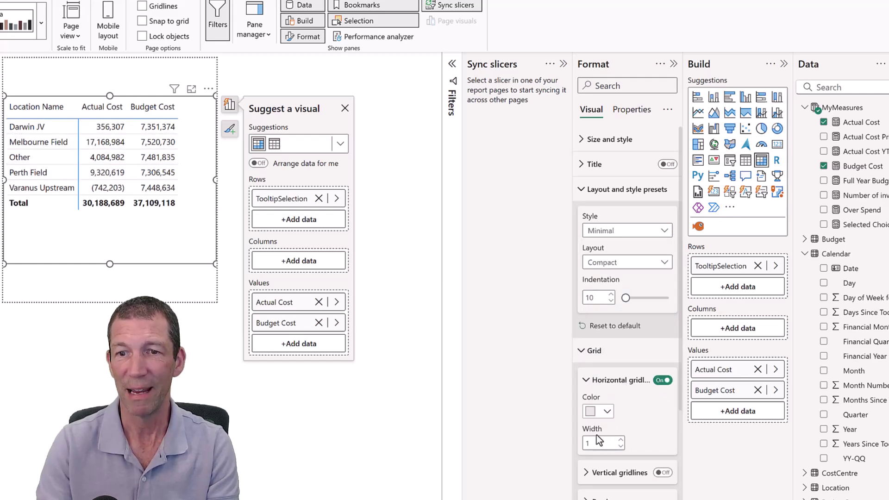
{"action": "scroll", "coordinate": [627, 324], "scroll_direction": "down", "scroll_amount": 3}
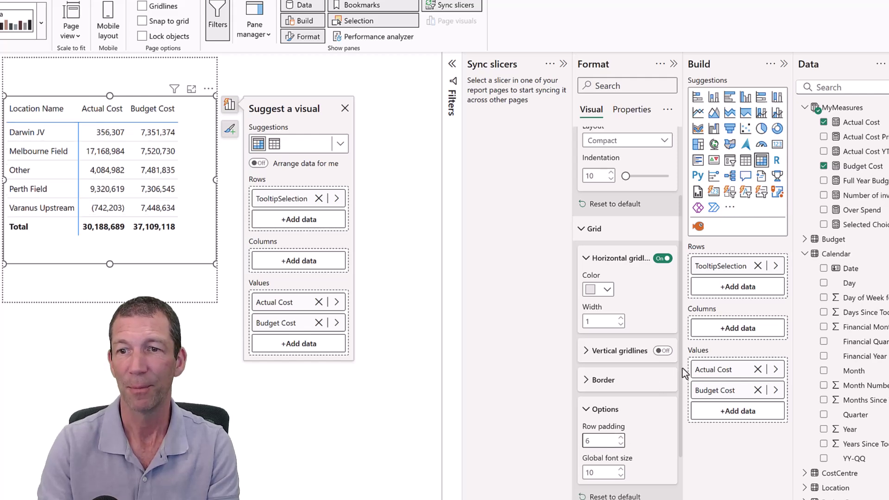
- Give the Actual Cost column light-blue data bars through conditional formatting
{"action": "right_click", "coordinate": [708, 370]}
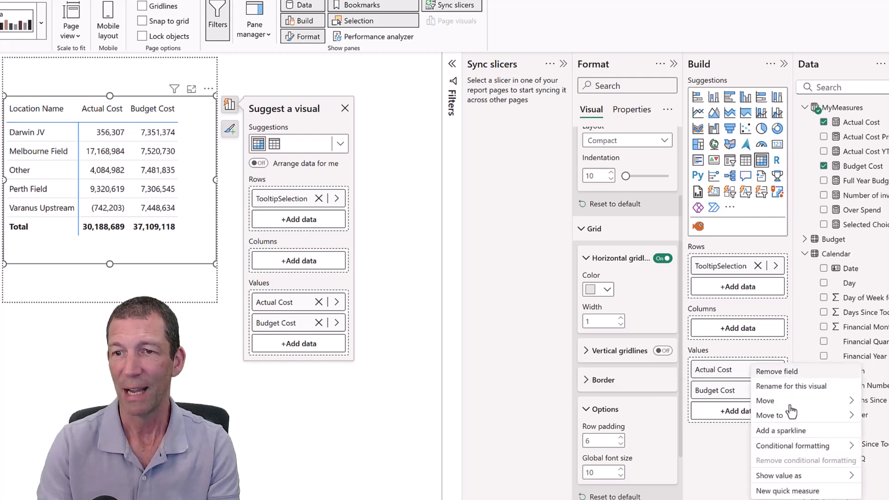
{"action": "mouse_move", "coordinate": [805, 448]}
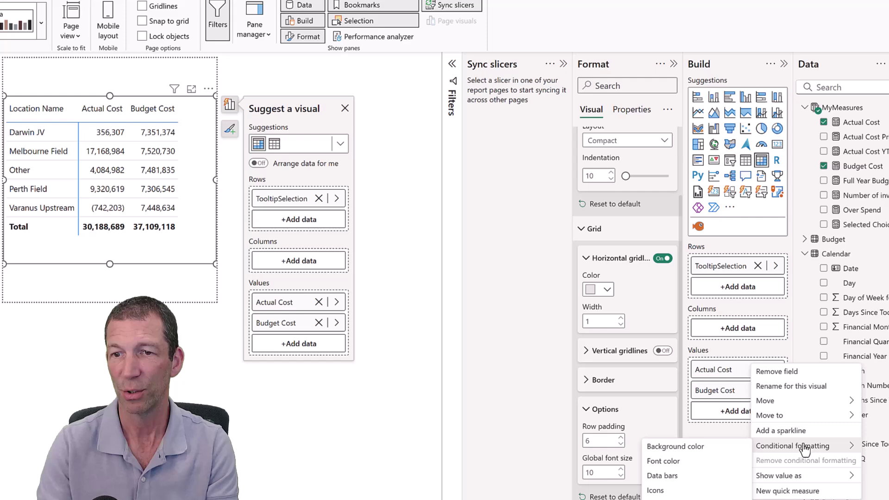
{"action": "left_click", "coordinate": [662, 475]}
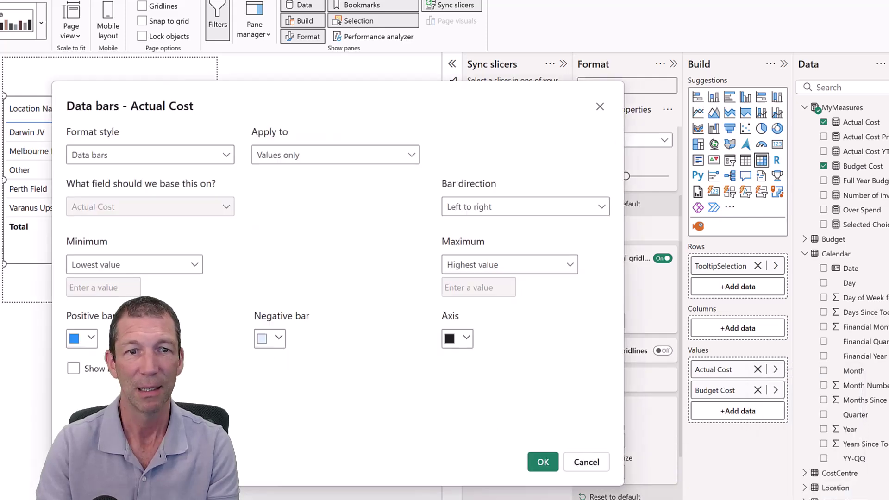
{"action": "left_click", "coordinate": [89, 339]}
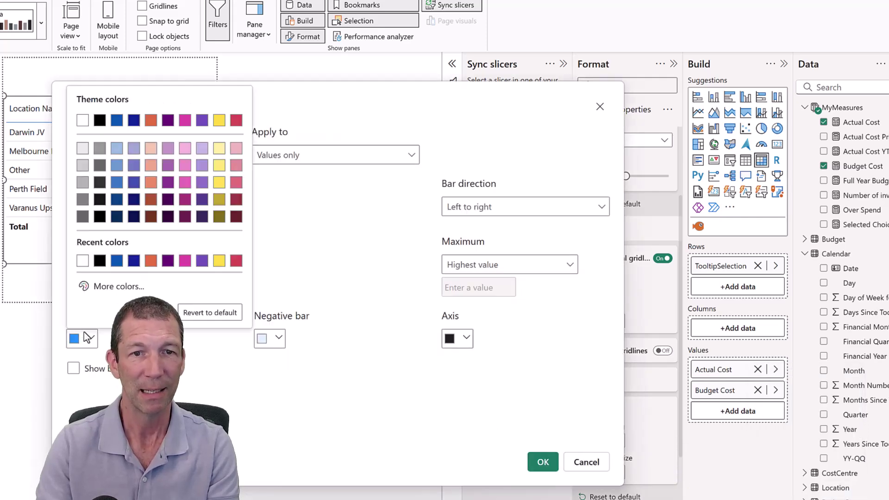
{"action": "left_click", "coordinate": [115, 154]}
{"action": "left_click", "coordinate": [546, 466]}
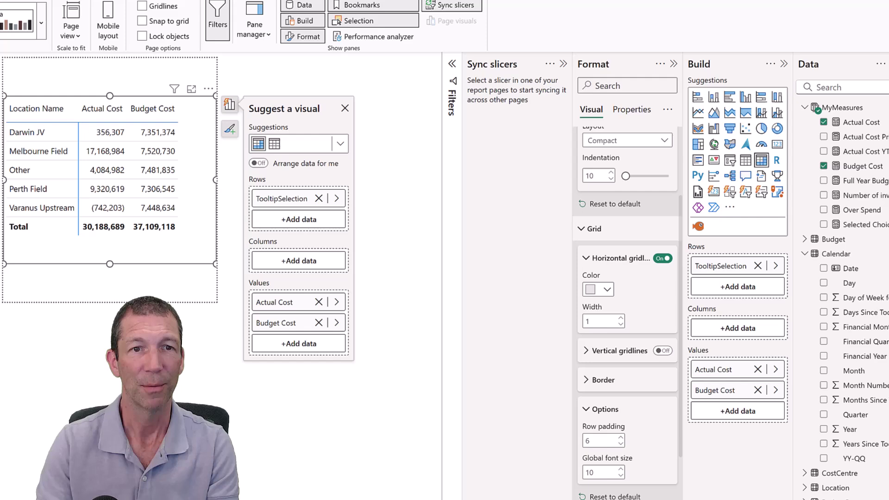
- Set the Actual v Budget chart's tooltip page to SelectionTooltip
{"action": "left_click", "coordinate": [145, 291]}
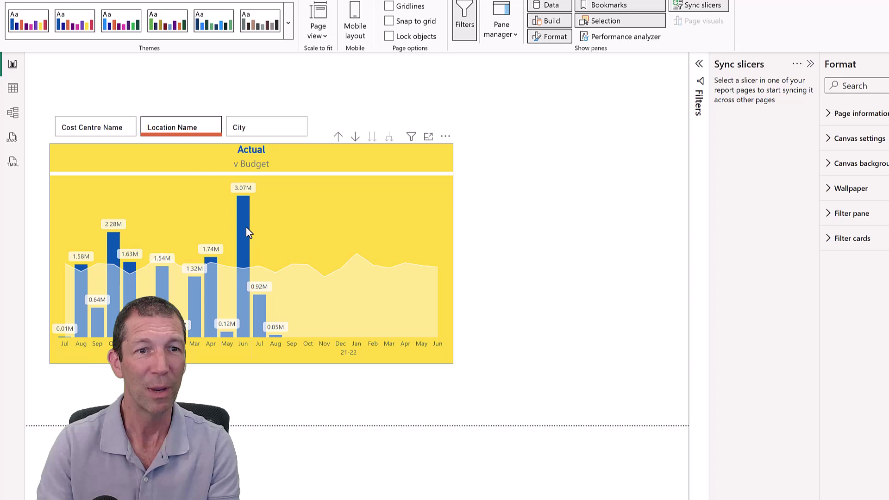
{"action": "mouse_move", "coordinate": [243, 220]}
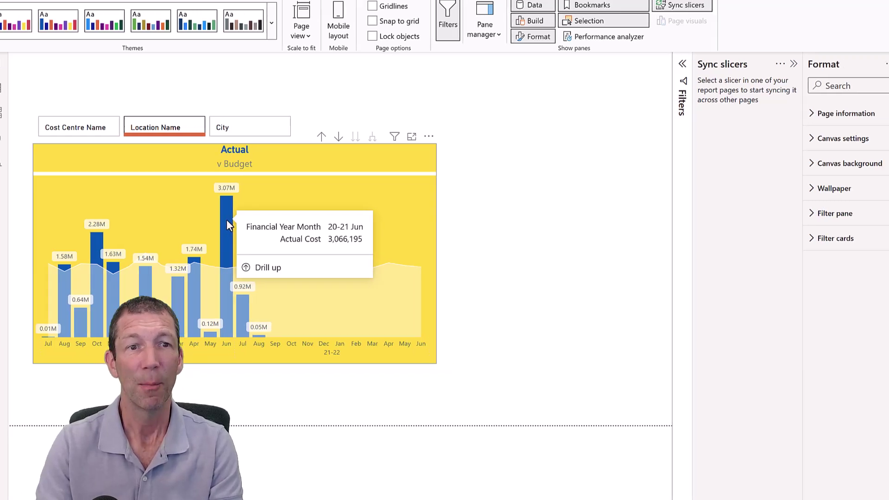
{"action": "left_click", "coordinate": [332, 184]}
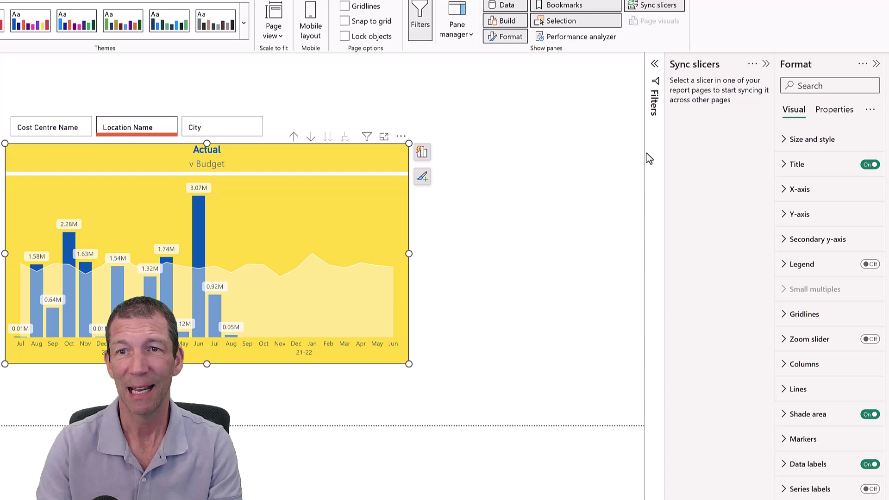
{"action": "left_click", "coordinate": [836, 113]}
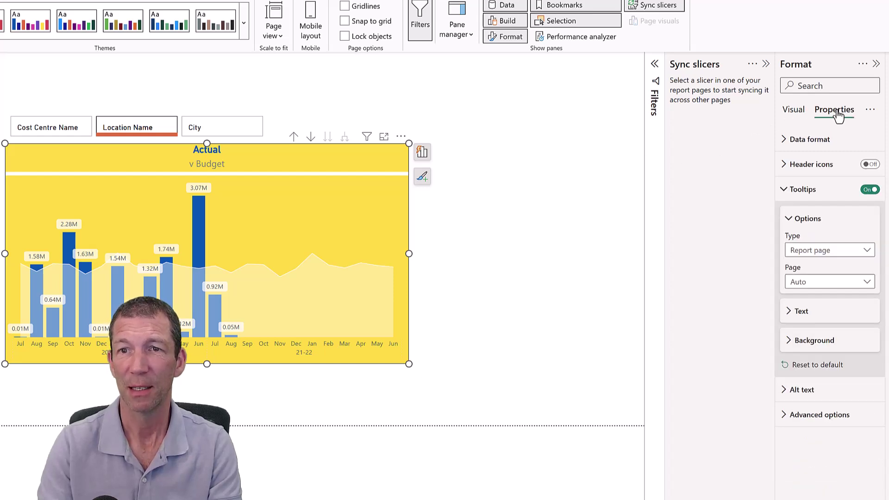
{"action": "left_click", "coordinate": [840, 284]}
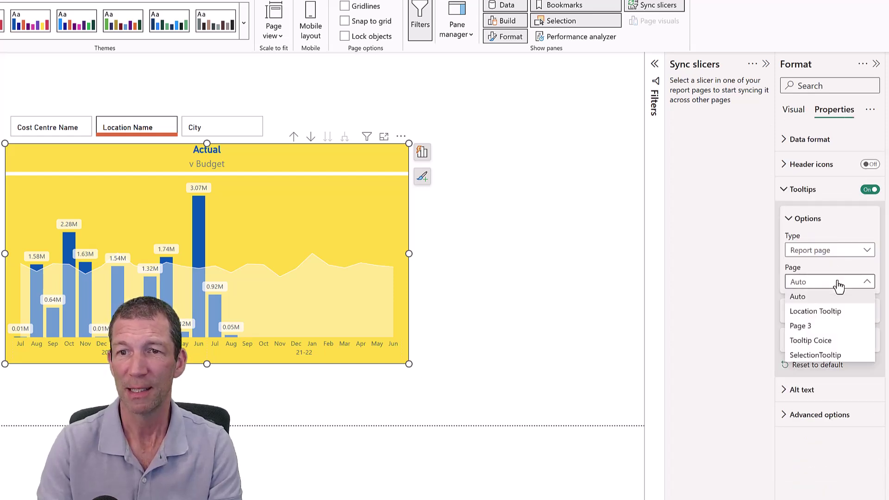
{"action": "left_click", "coordinate": [806, 356]}
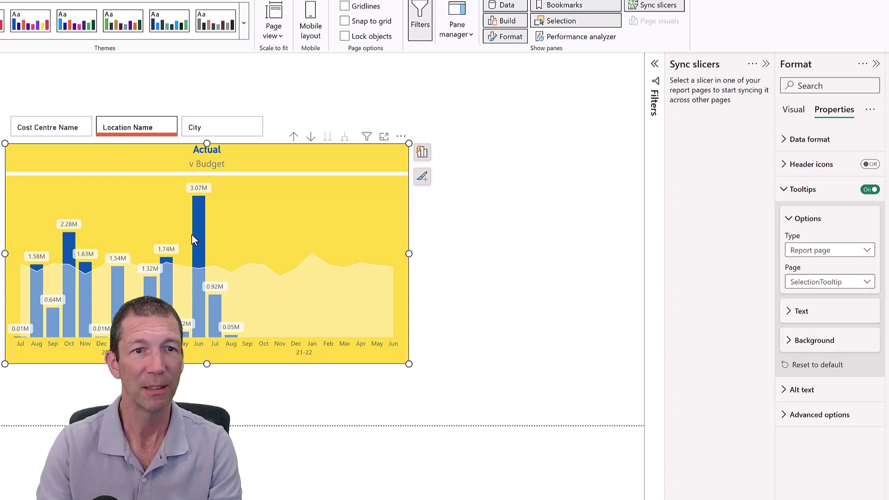
- Switch the slicer to Cost Centre Name and preview the chart's tooltip
{"action": "mouse_move", "coordinate": [197, 237]}
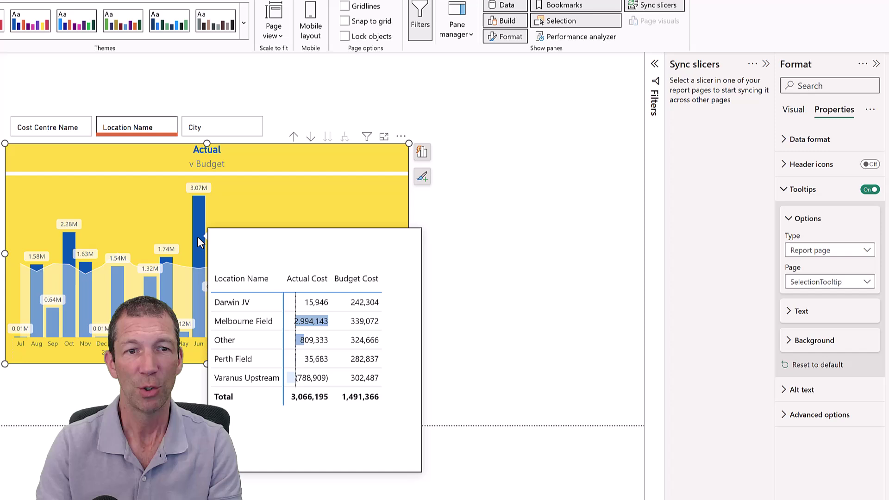
{"action": "left_click", "coordinate": [18, 124]}
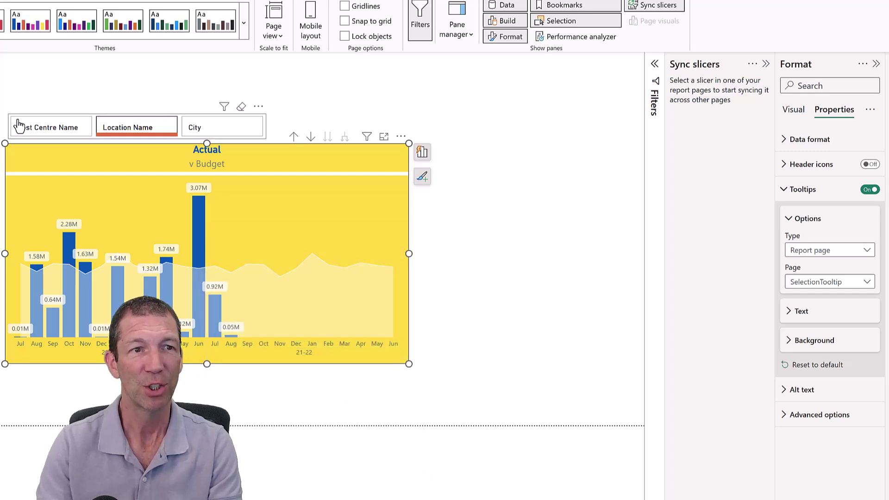
{"action": "mouse_move", "coordinate": [195, 219]}
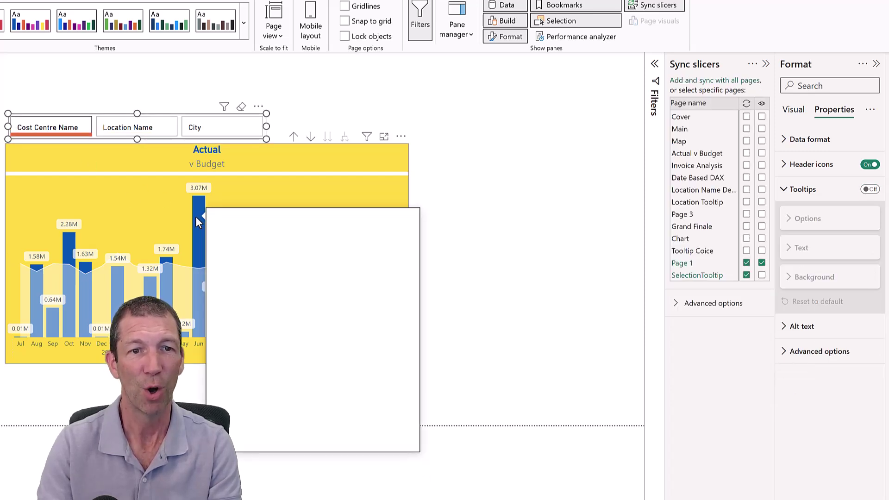